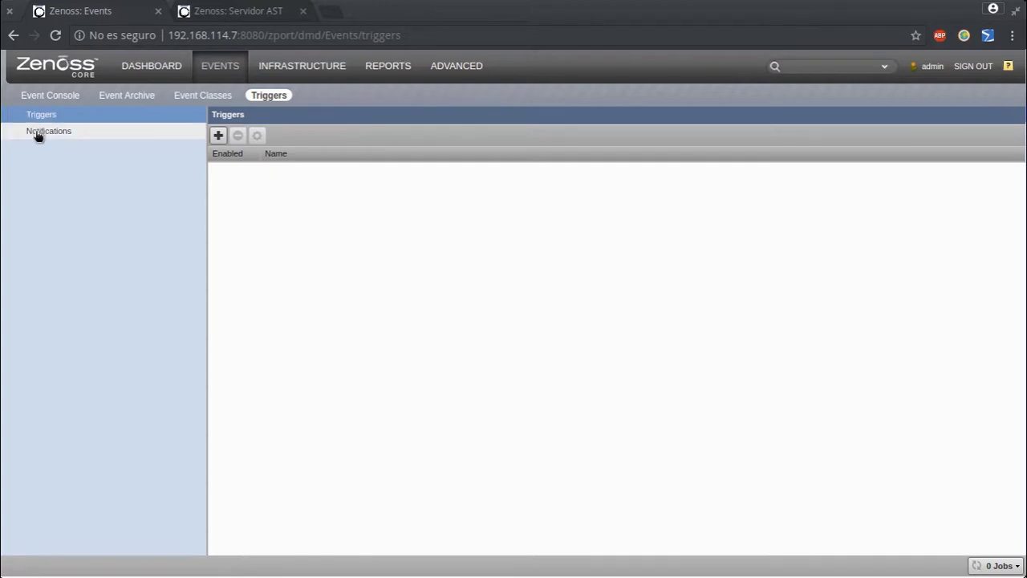
# - Look at the event list of the Servidor AST device and return to the triggers page
pyautogui.click(255, 18)
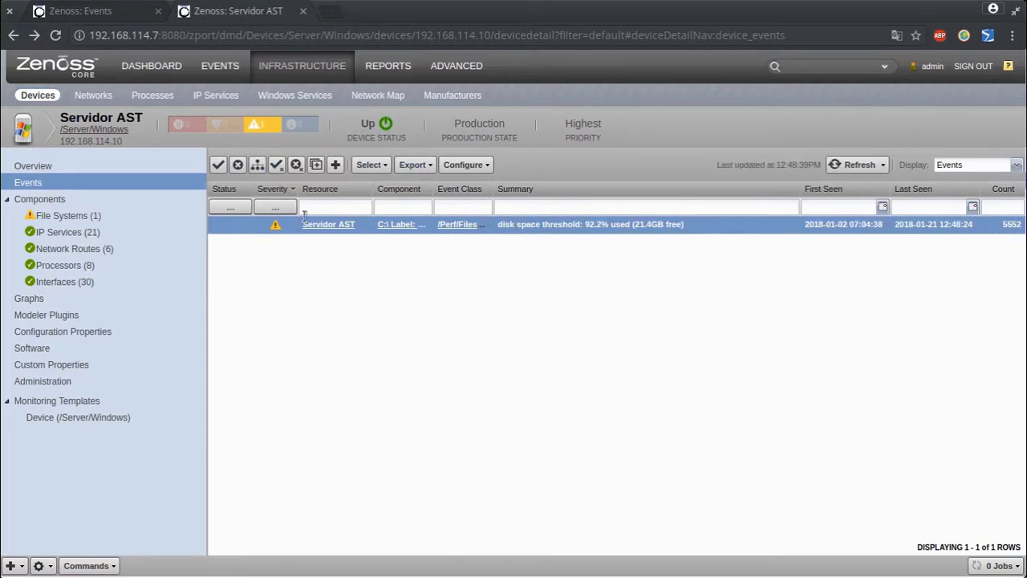
pyautogui.click(96, 12)
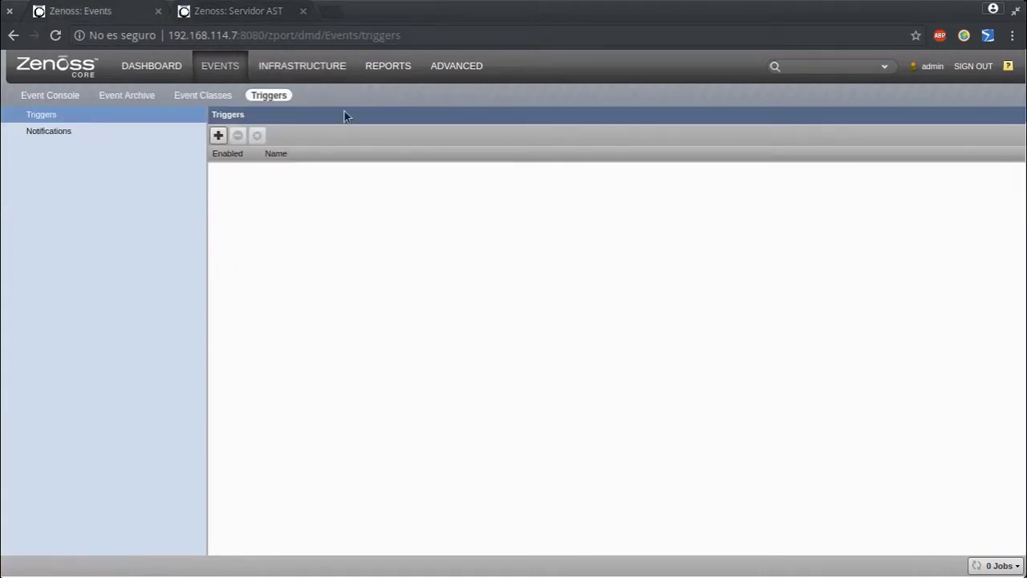
# - Examine the SMTP host, port, password and sender address fields in the advanced settings, and return to the triggers page
pyautogui.rightClick(480, 66)
pyautogui.click(491, 73)
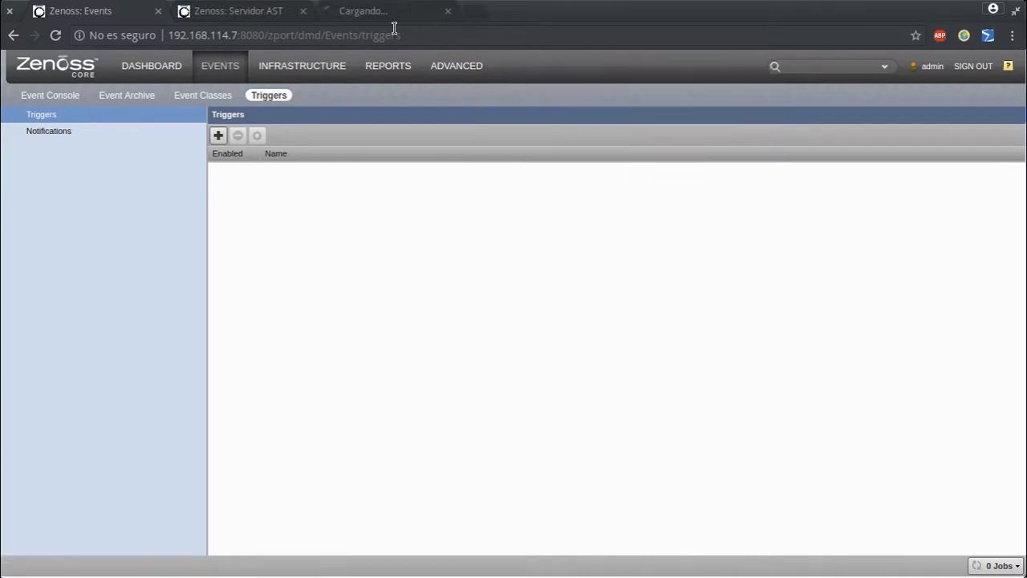
pyautogui.click(371, 12)
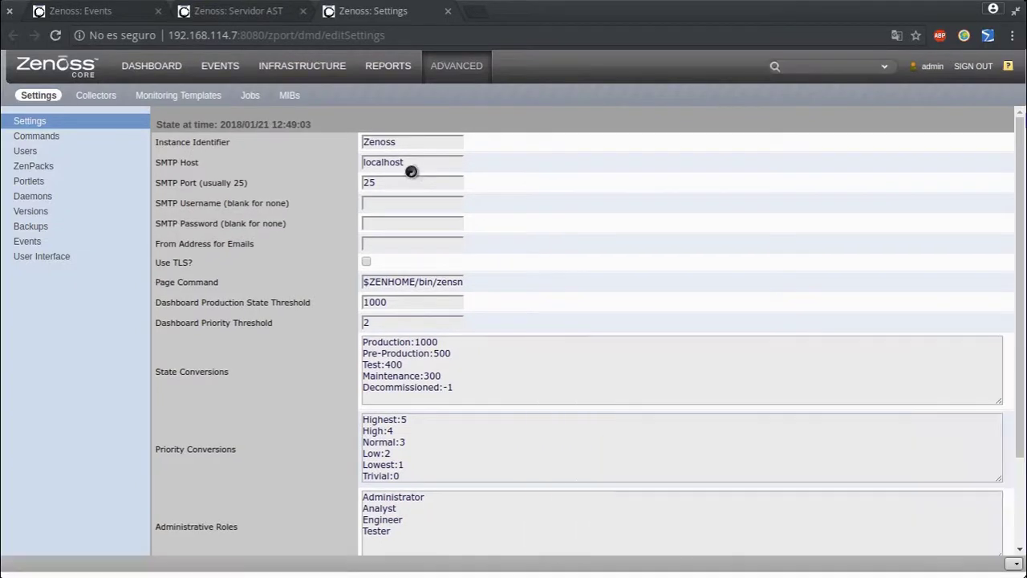
pyautogui.click(428, 163)
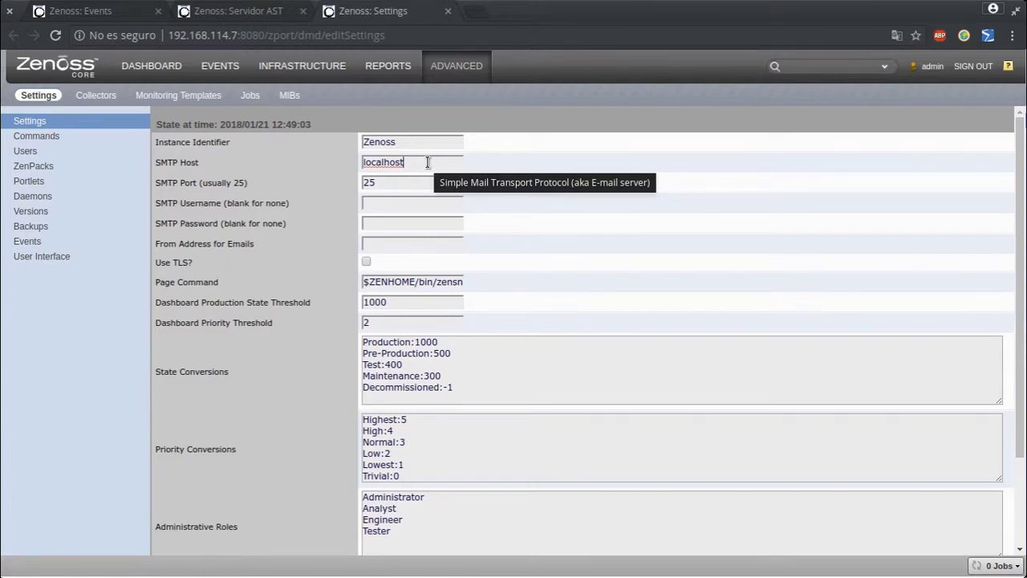
pyautogui.moveTo(427, 162); pyautogui.dragTo(362, 162)
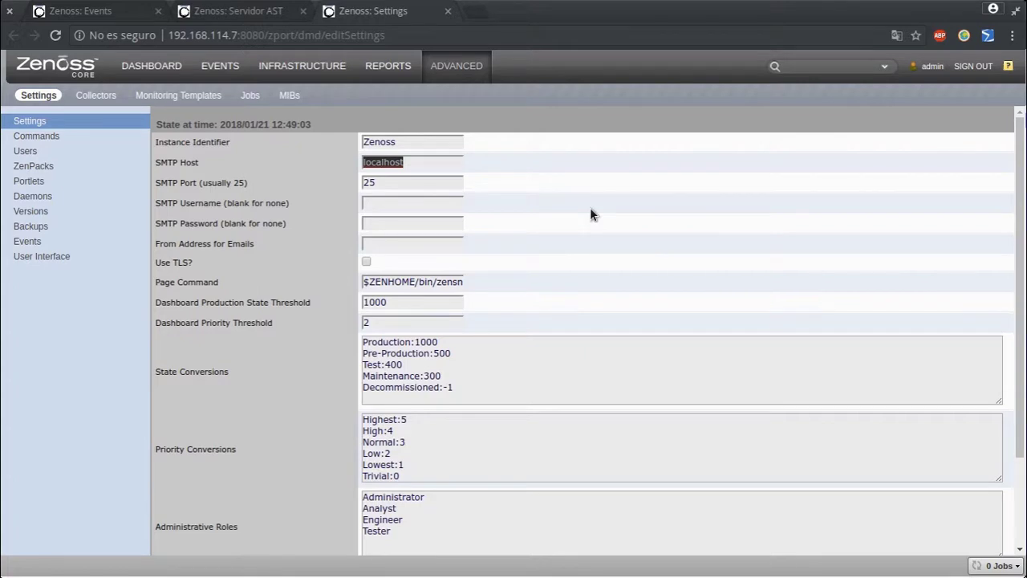
pyautogui.doubleClick(372, 183)
pyautogui.click(391, 224)
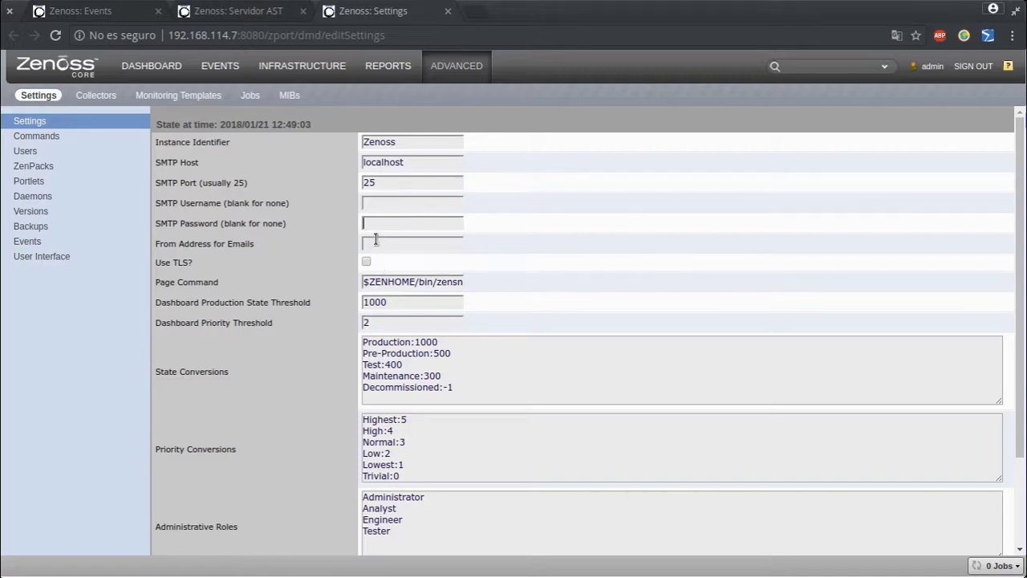
pyautogui.click(373, 239)
pyautogui.click(448, 10)
pyautogui.click(69, 15)
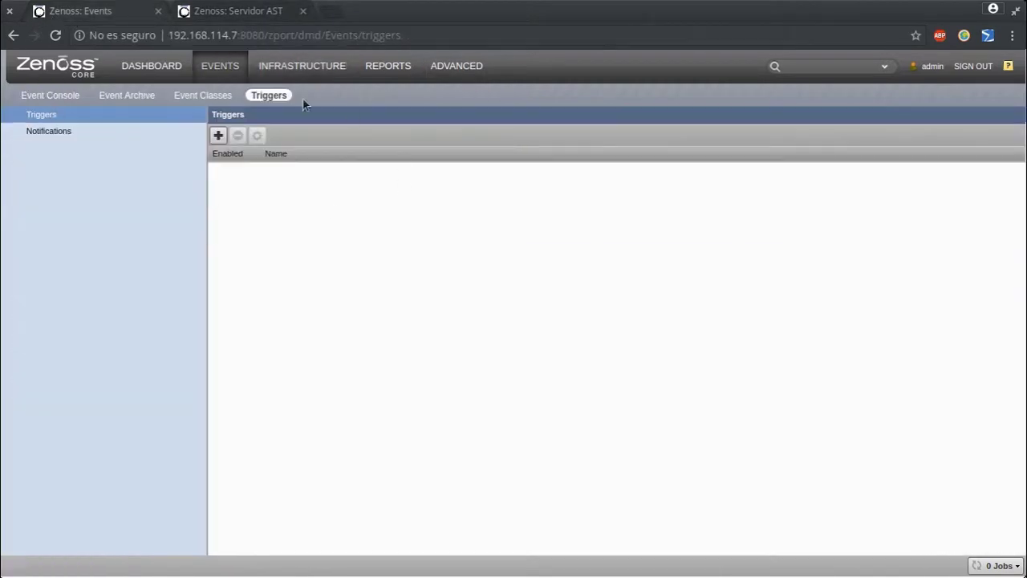
# - Open the details of Servidor AST's disk space threshold event and examine its event management, device state and event data fields
pyautogui.click(219, 137)
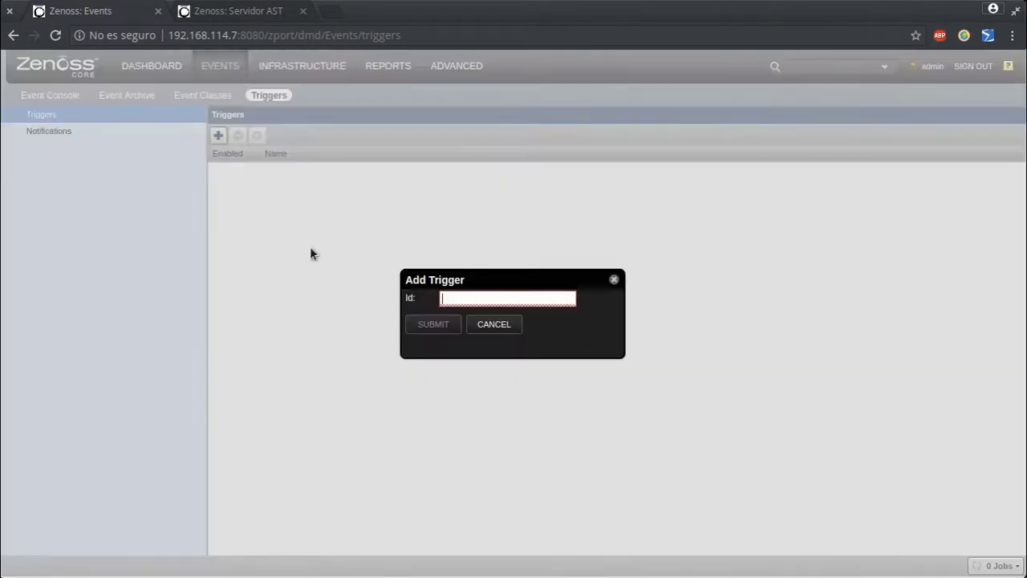
pyautogui.click(510, 325)
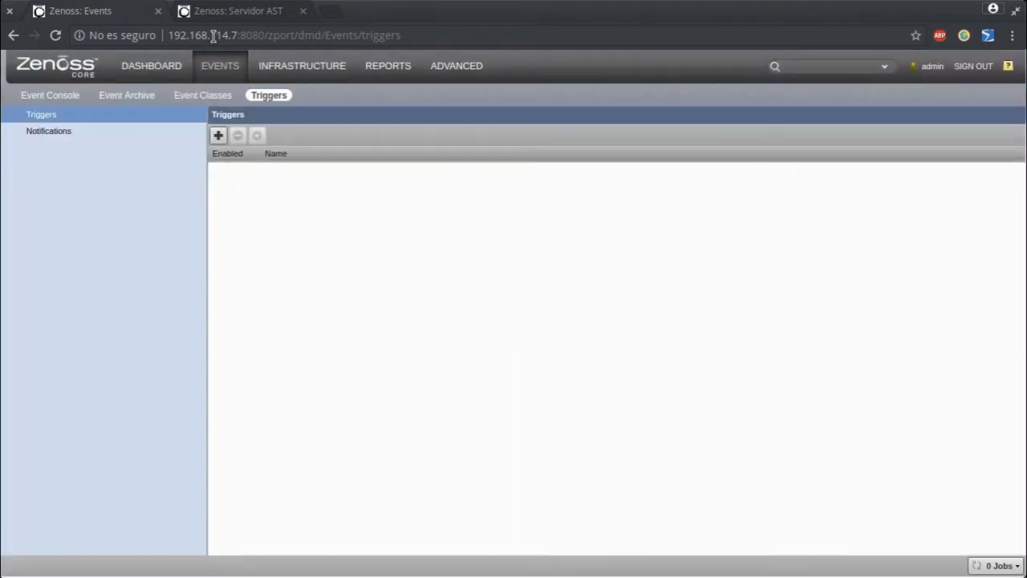
pyautogui.click(229, 16)
pyautogui.doubleClick(494, 227)
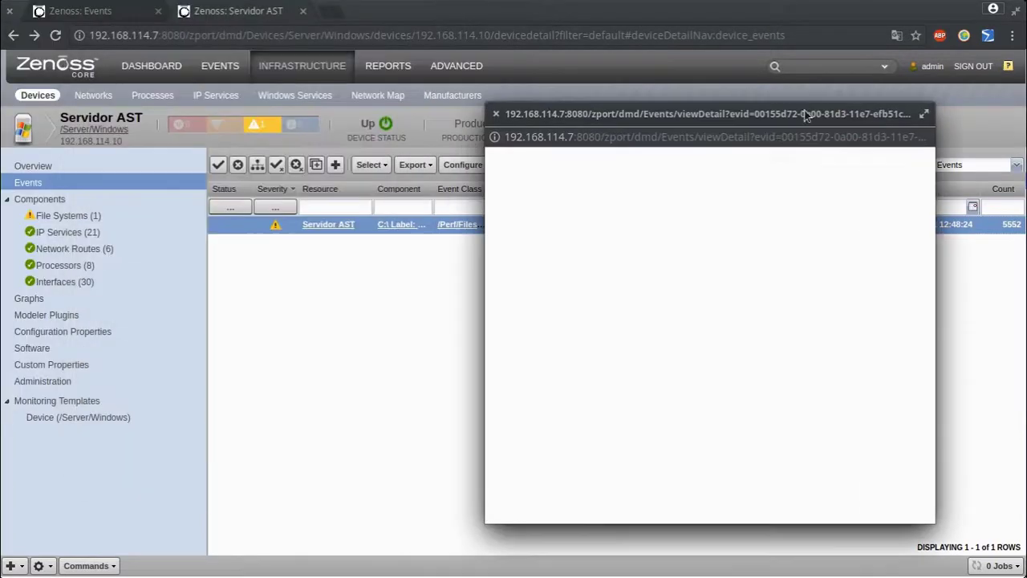
pyautogui.doubleClick(769, 114)
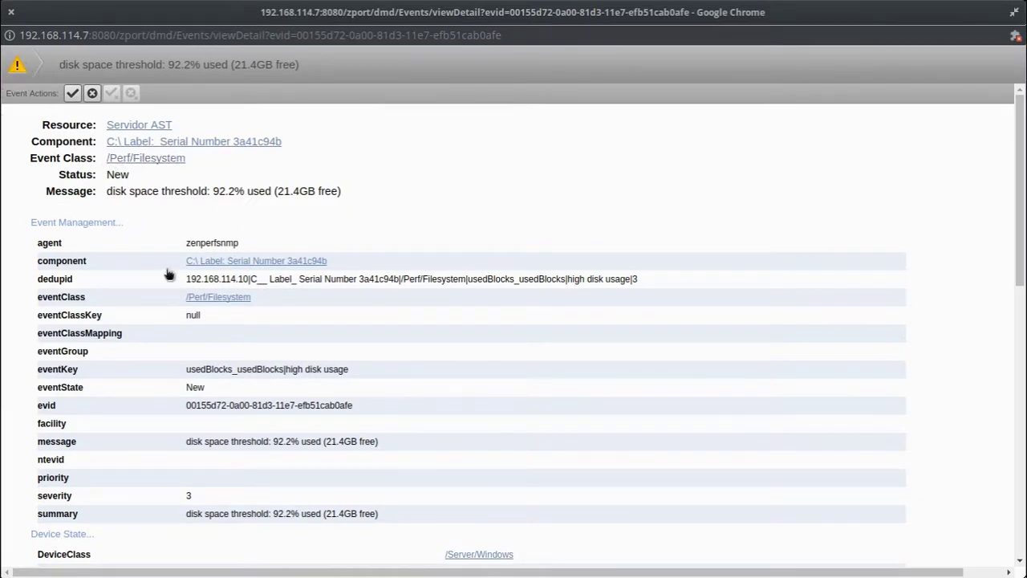
pyautogui.scroll(-3, 438, 336)
pyautogui.scroll(-3, 592, 390)
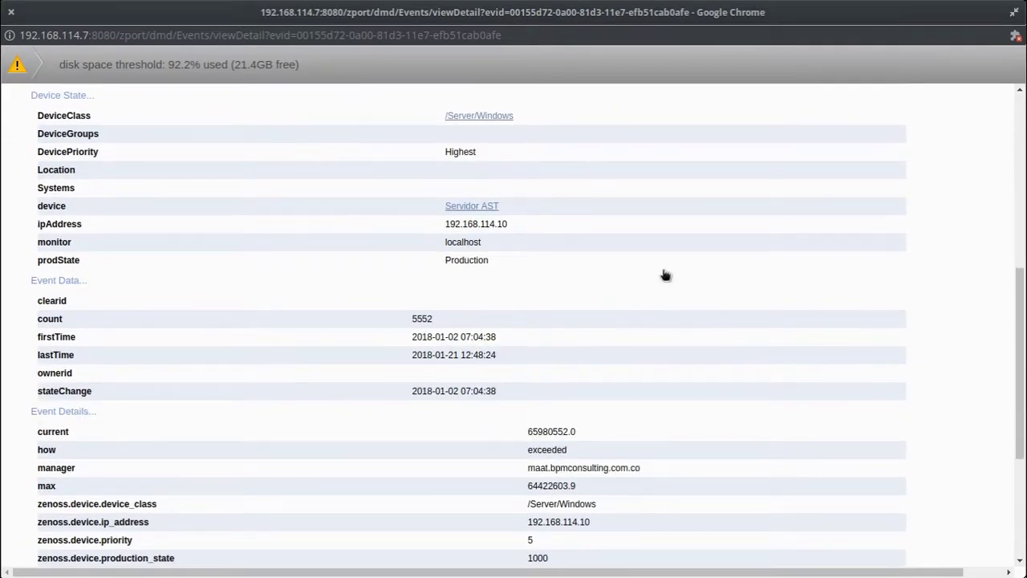
pyautogui.scroll(-3, 768, 353)
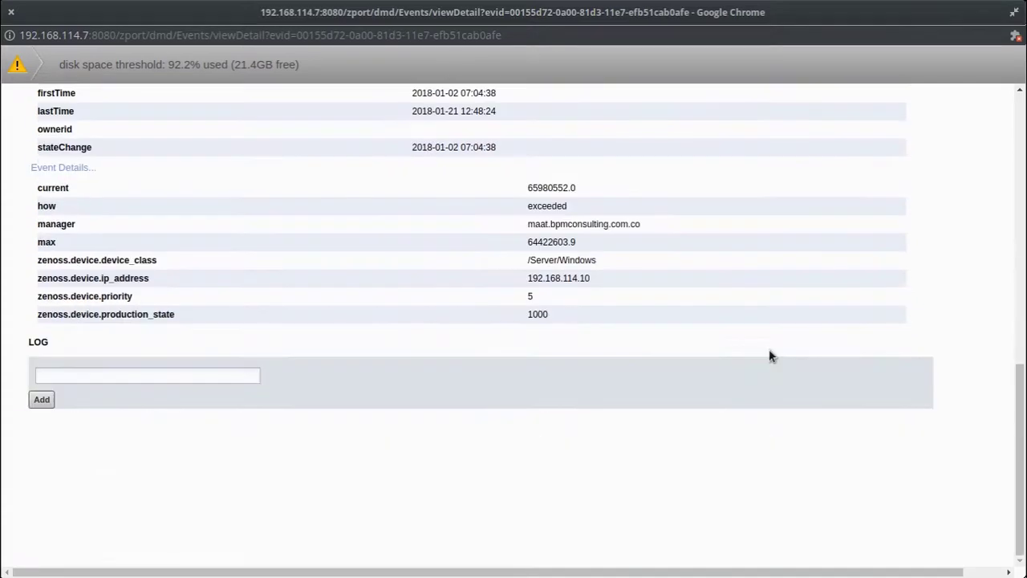
pyautogui.scroll(9, 768, 355)
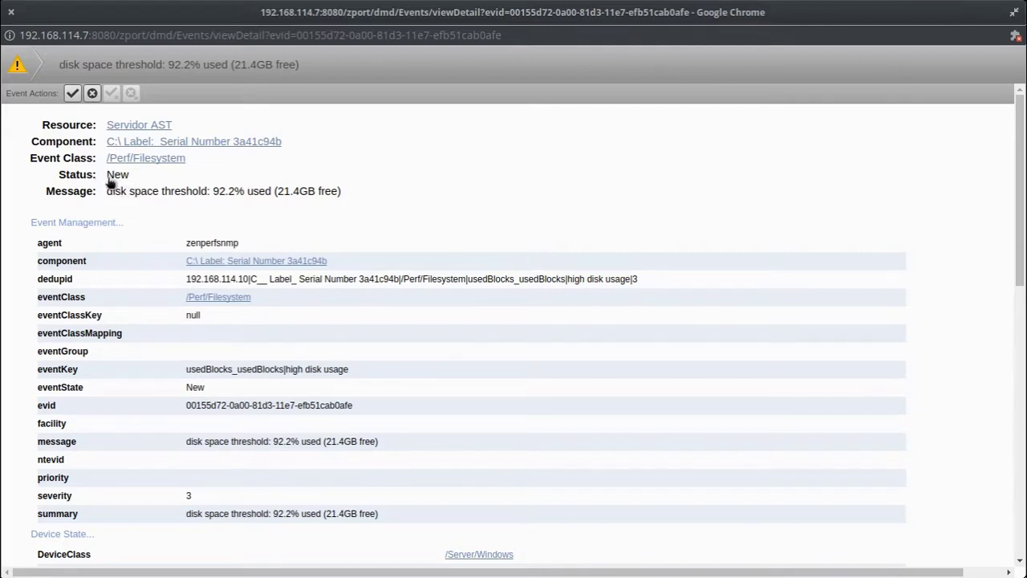
pyautogui.hotkey('alt', 'Tab')
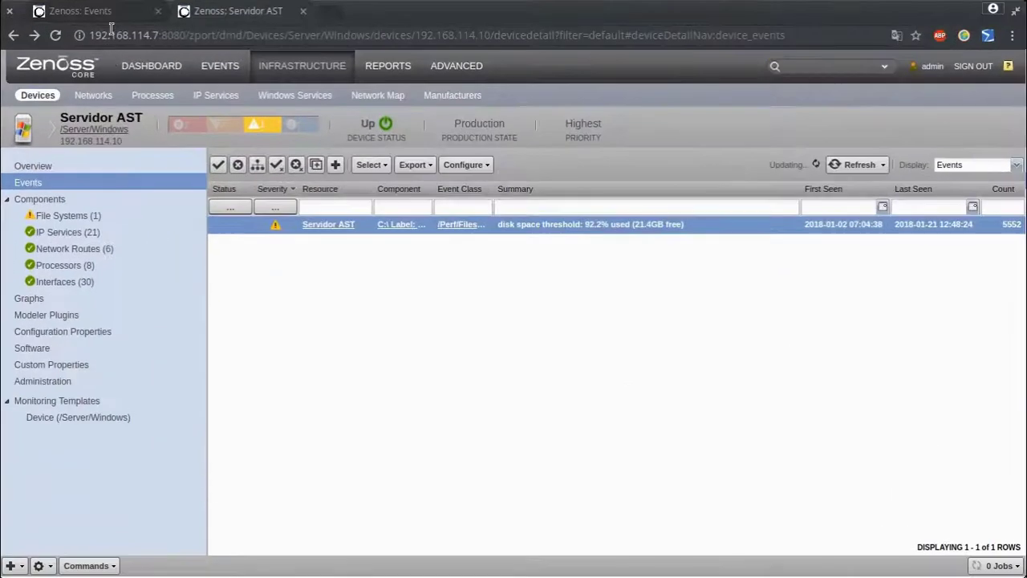
# - Add a new trigger with the id Almacenamiento
pyautogui.click(115, 12)
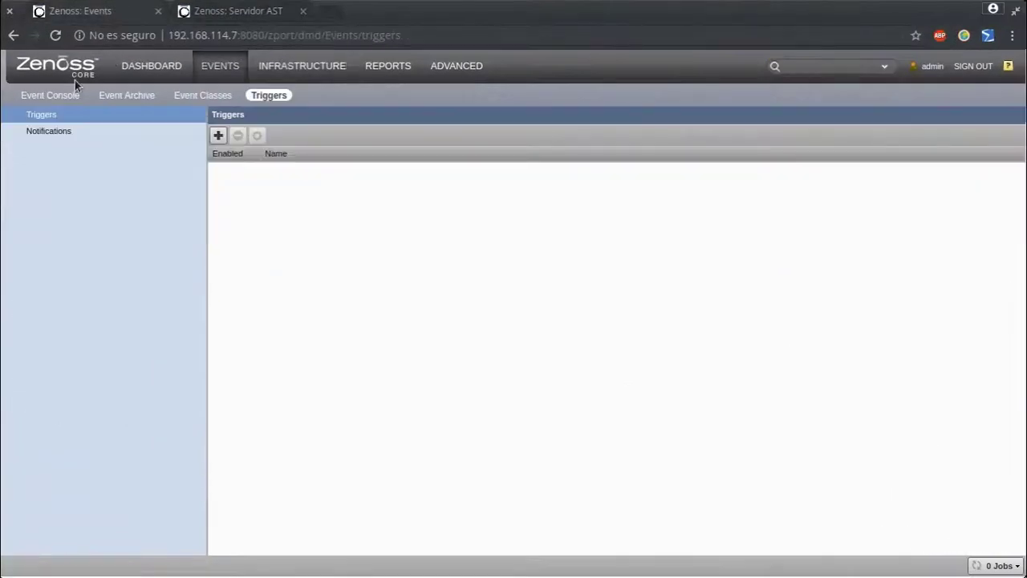
pyautogui.click(219, 136)
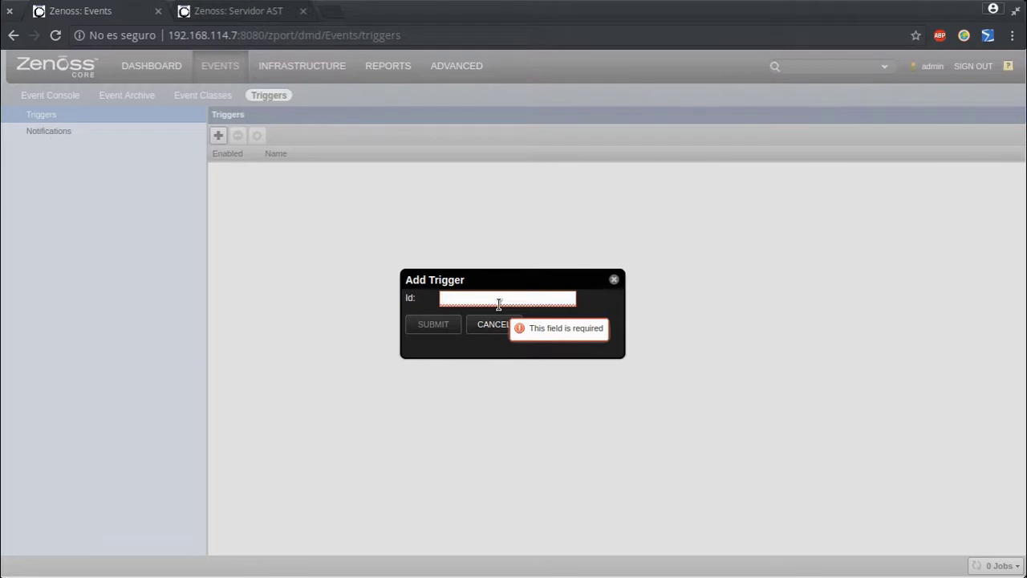
pyautogui.write('Alm')
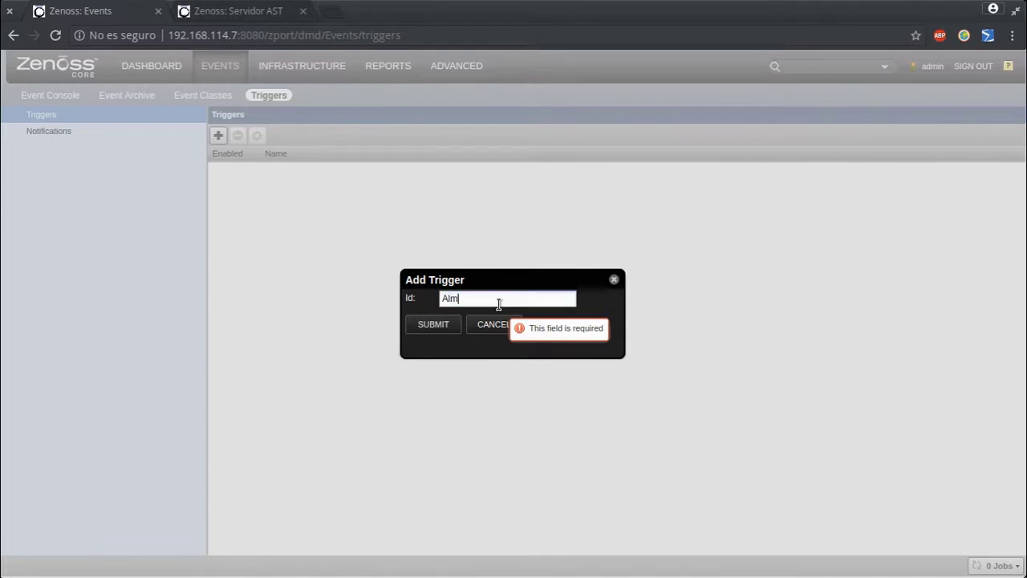
pyautogui.write('acenamiento')
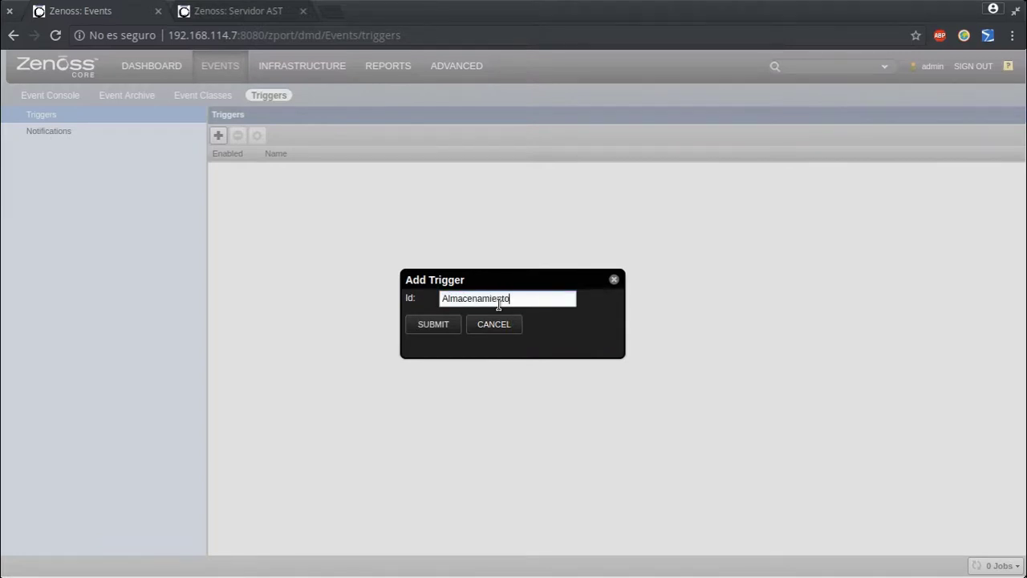
pyautogui.click(411, 329)
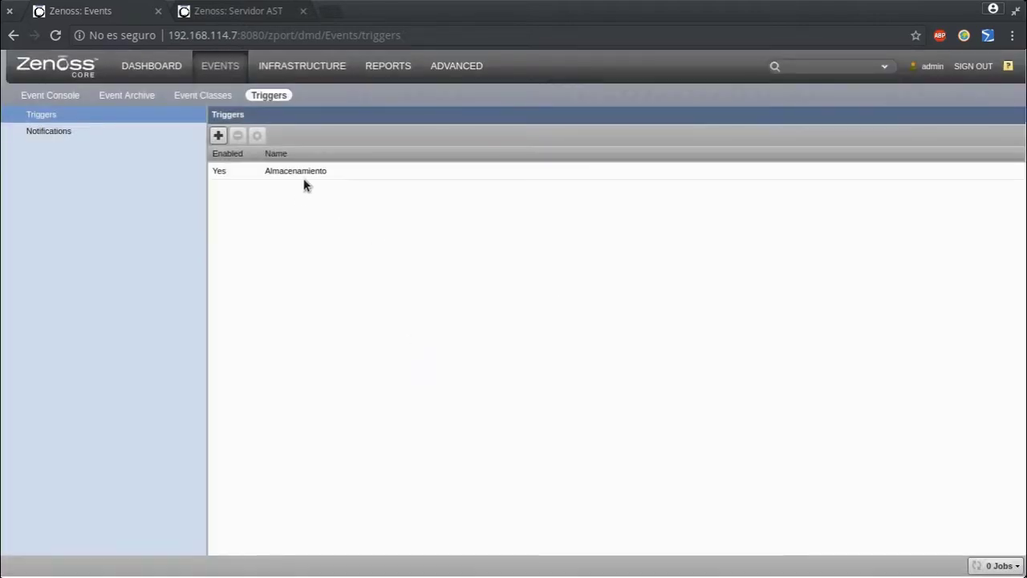
# - Edit the Almacenamiento trigger by removing the Severity rule, keeping only Device Production State equals Production
pyautogui.doubleClick(305, 170)
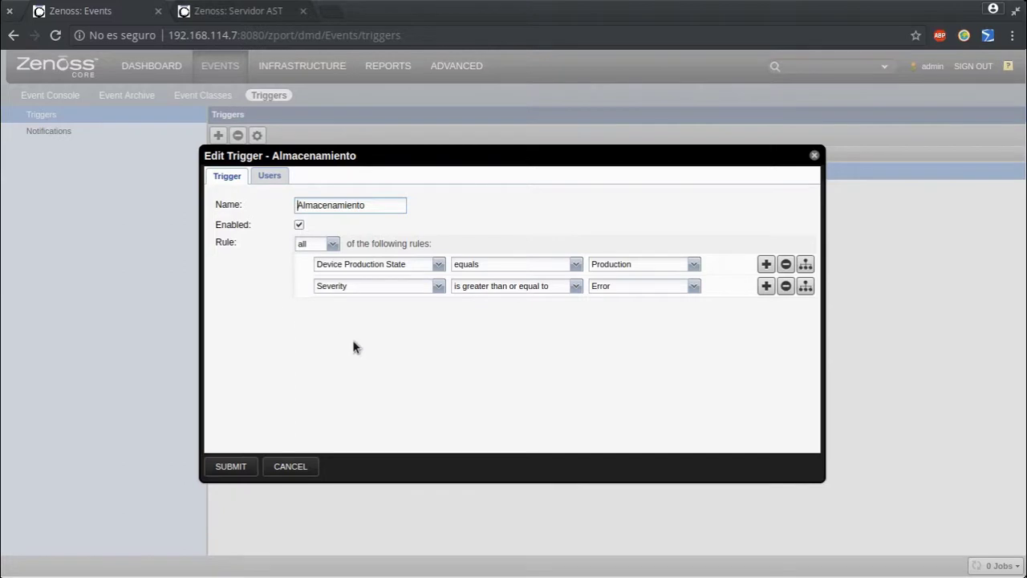
pyautogui.click(786, 286)
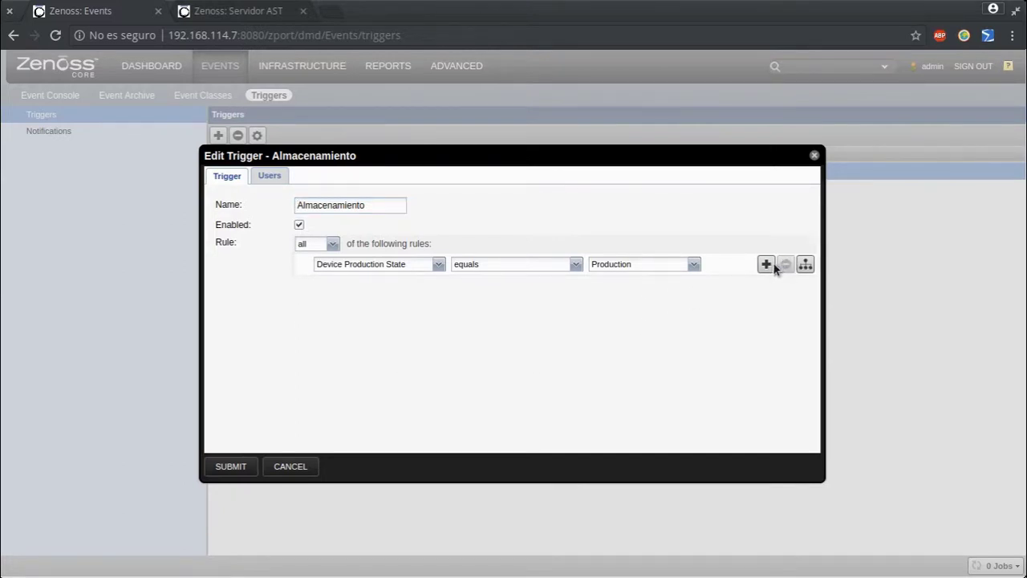
pyautogui.click(770, 265)
pyautogui.click(784, 287)
pyautogui.click(694, 265)
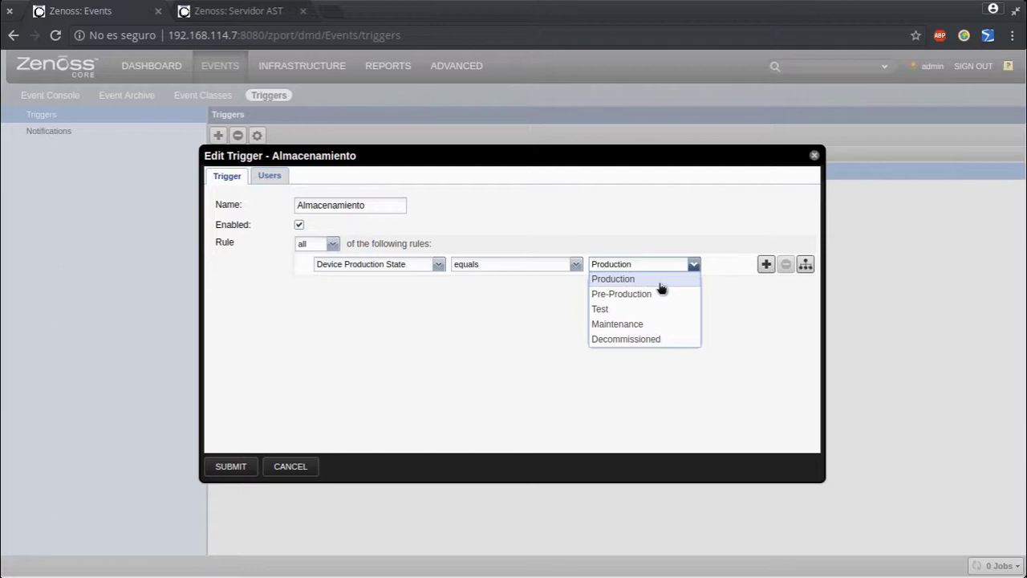
pyautogui.click(658, 283)
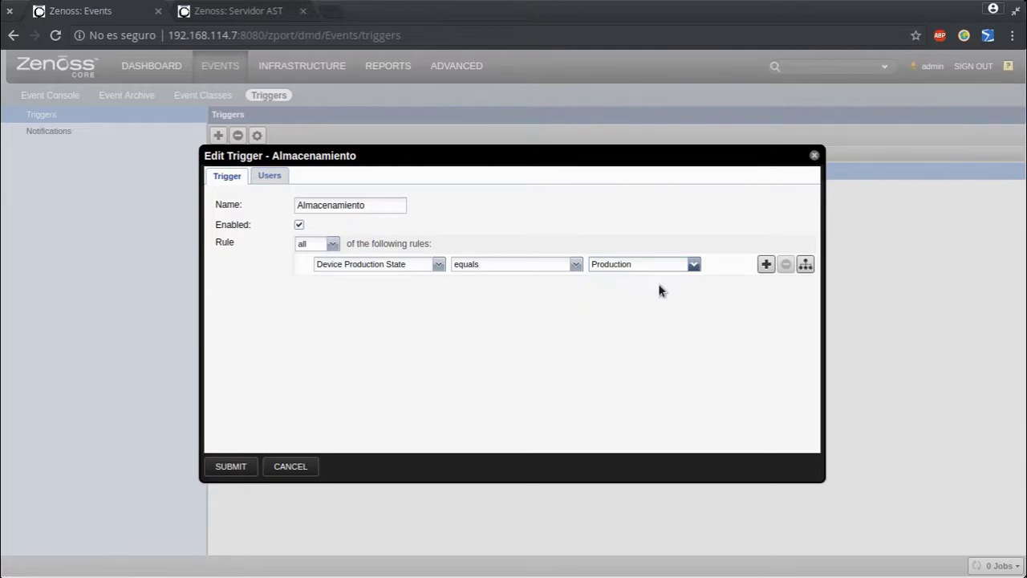
# - Add a second rule to the Almacenamiento trigger requiring Device Priority equals Highest
pyautogui.click(766, 264)
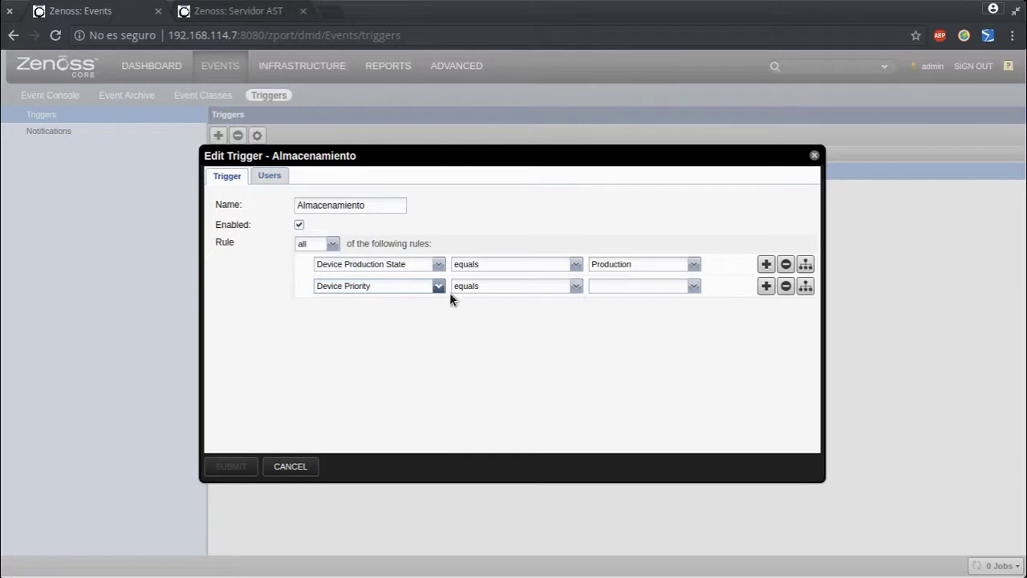
pyautogui.click(694, 286)
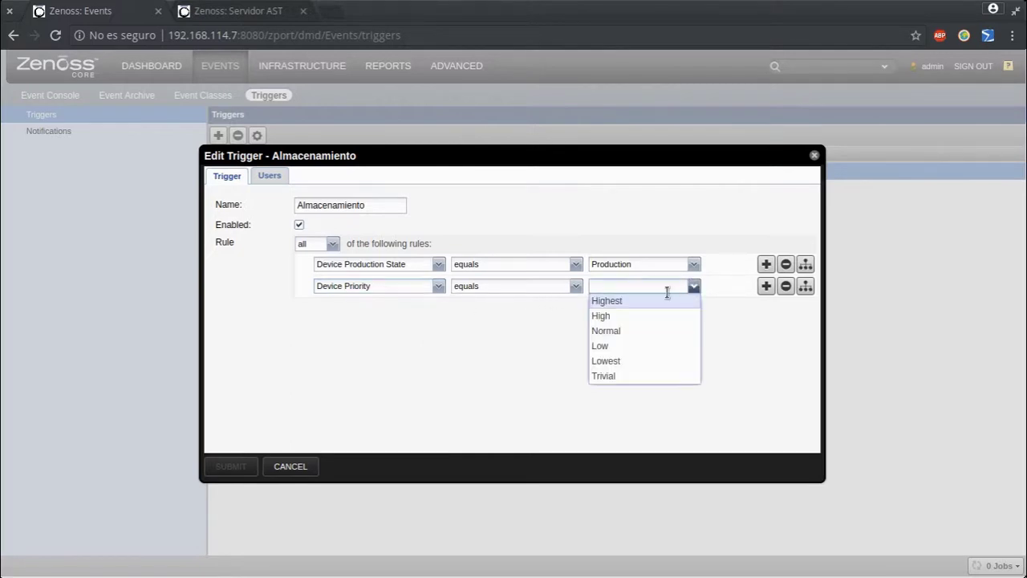
pyautogui.click(643, 301)
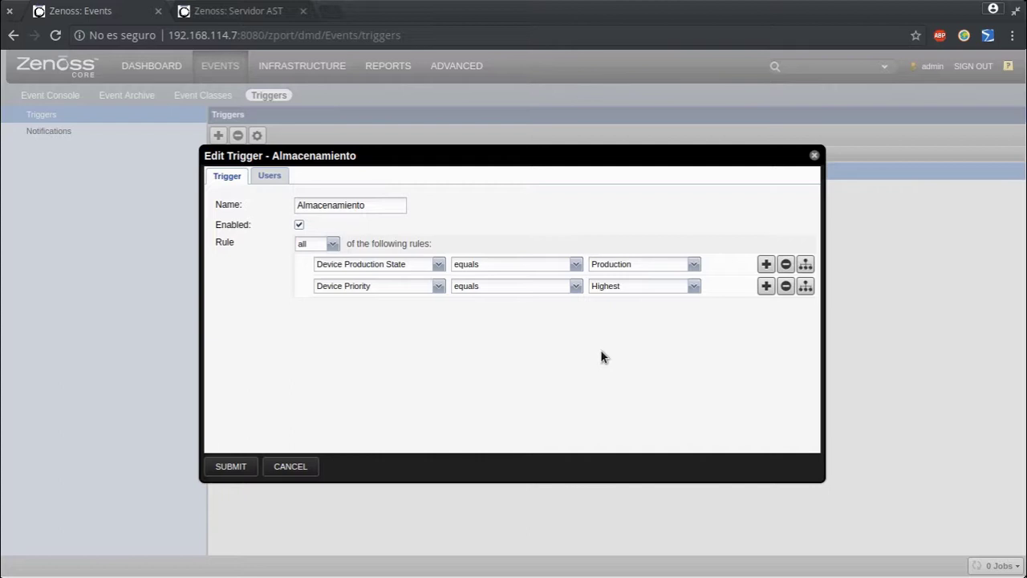
# - Try the Device Priority rule as is greater than Normal, and restore it to equals Highest
pyautogui.click(575, 286)
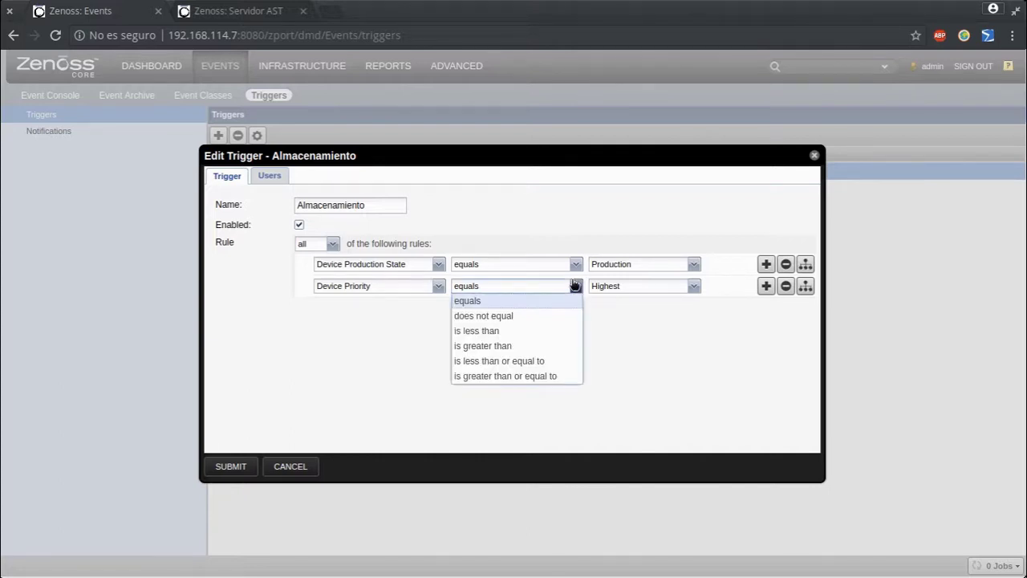
pyautogui.click(493, 346)
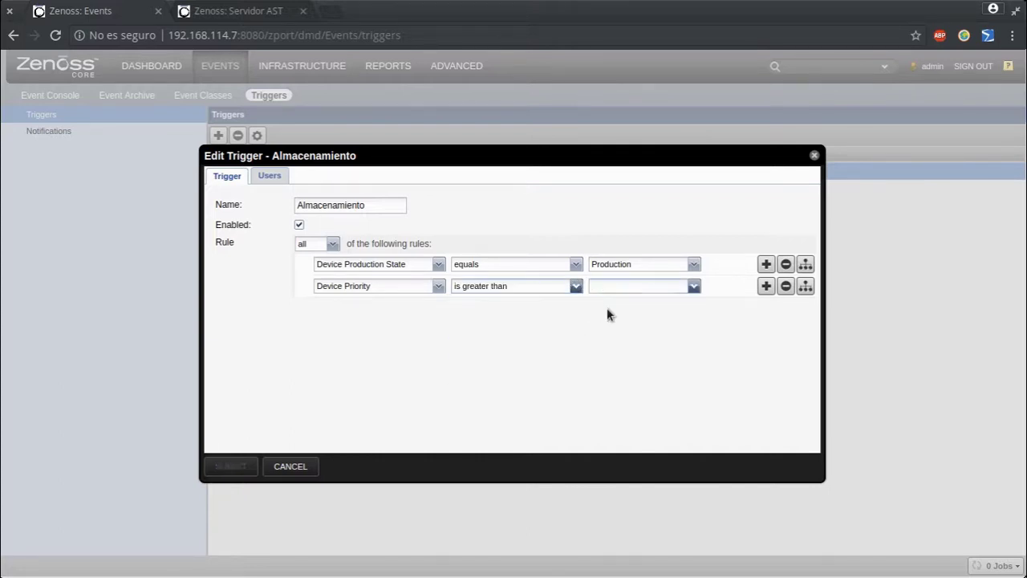
pyautogui.click(694, 287)
pyautogui.click(647, 331)
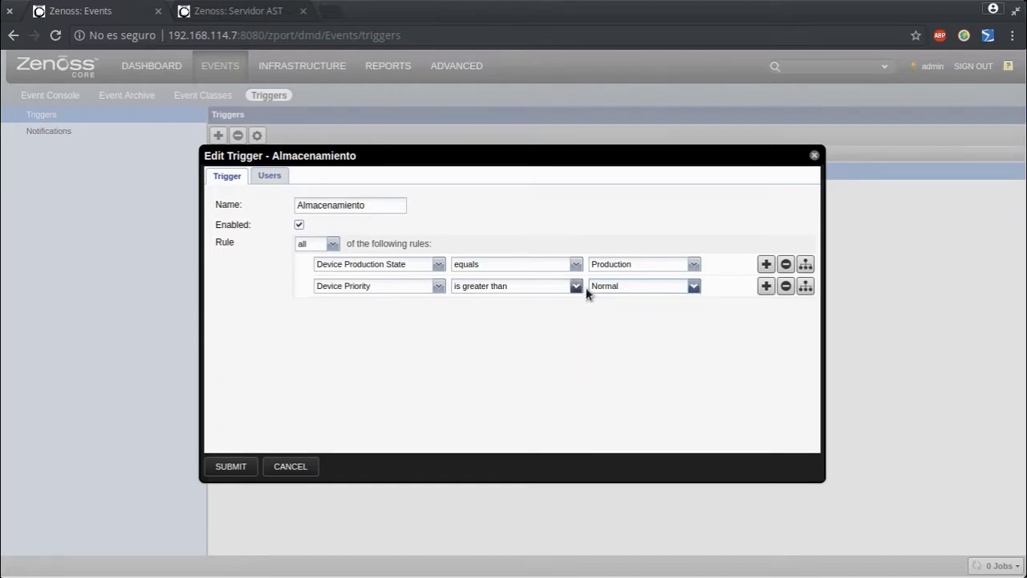
pyautogui.click(575, 286)
pyautogui.click(522, 303)
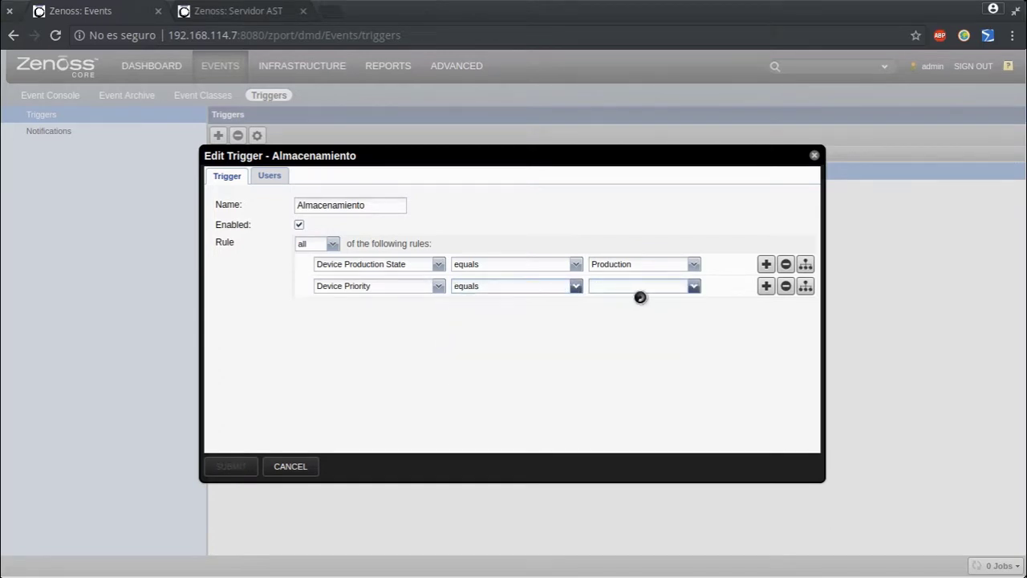
pyautogui.click(694, 287)
pyautogui.click(611, 298)
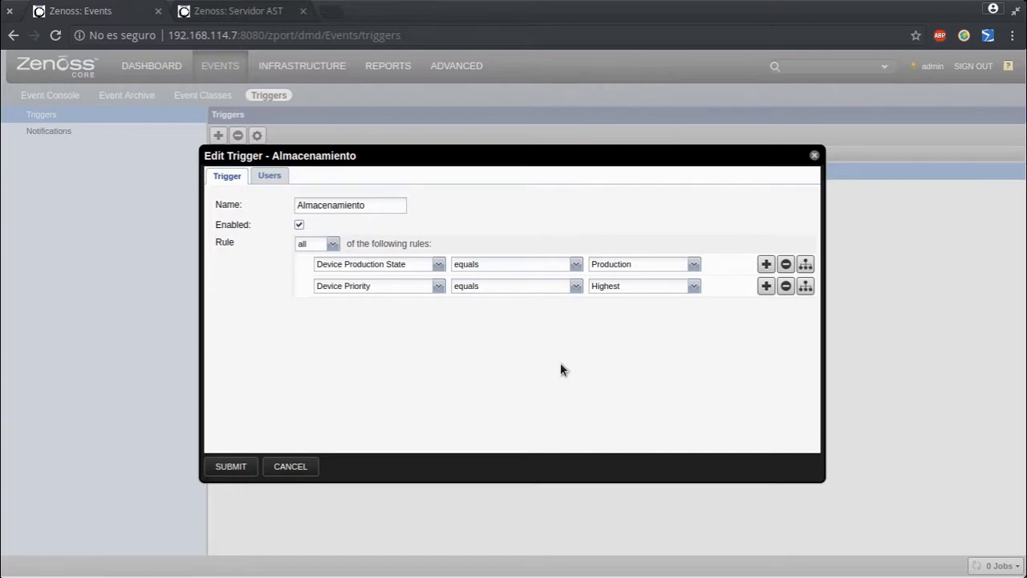
# - Add a third rule to the Almacenamiento trigger requiring Event Class contains /Perf/Filesystem
pyautogui.click(766, 285)
pyautogui.click(439, 308)
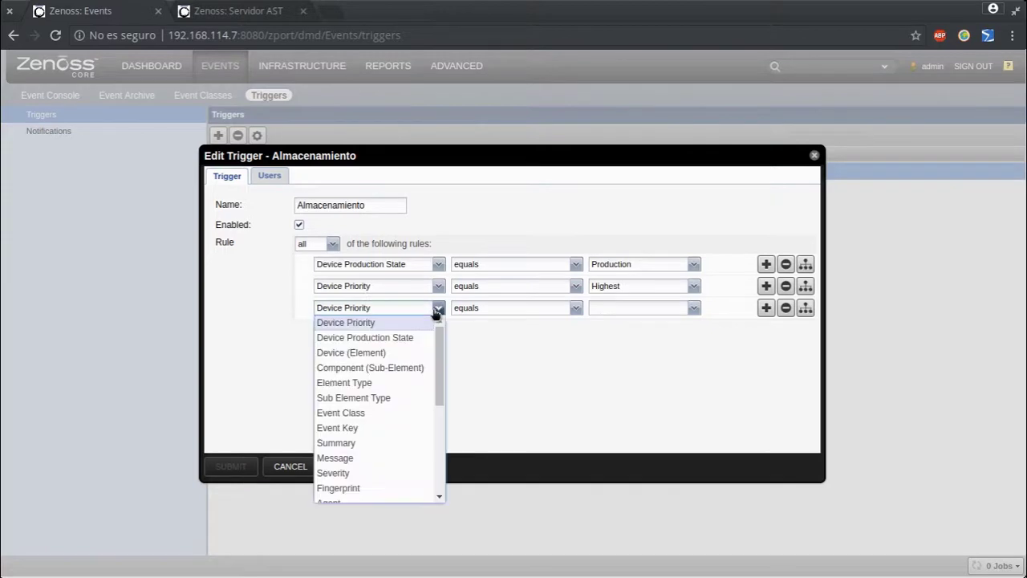
pyautogui.click(365, 414)
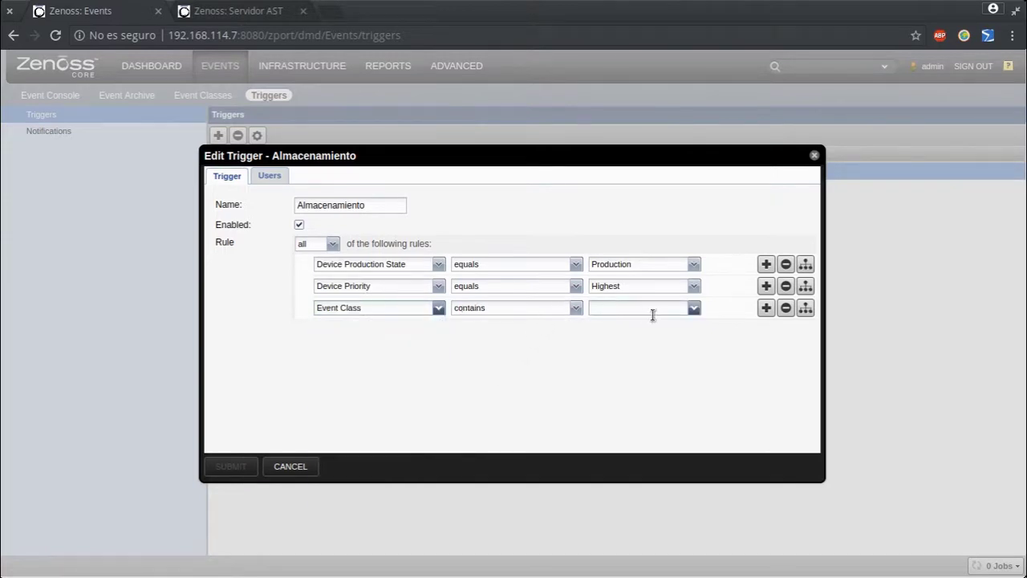
pyautogui.click(694, 308)
pyautogui.scroll(-10, 638, 399)
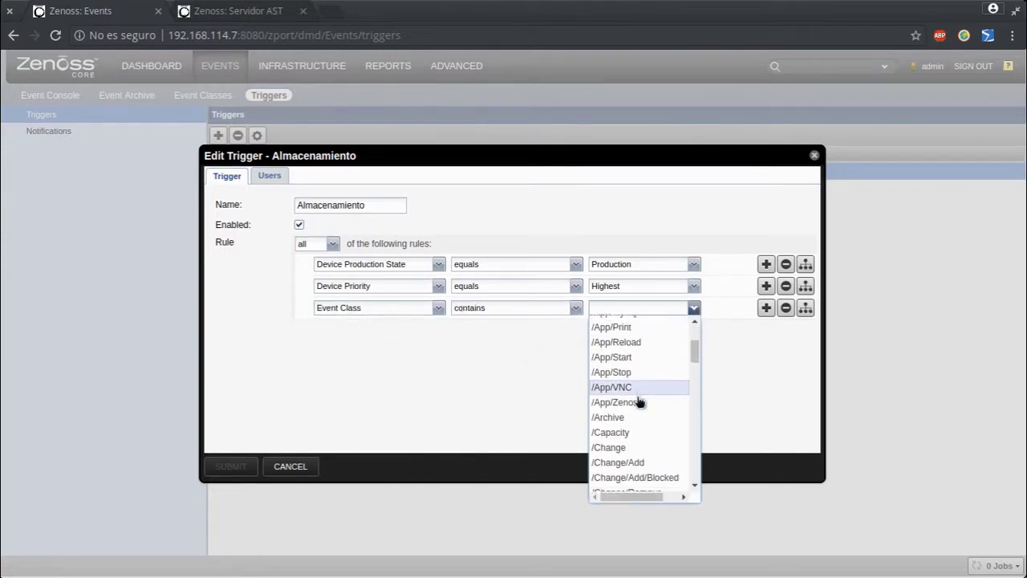
pyautogui.scroll(-15, 636, 399)
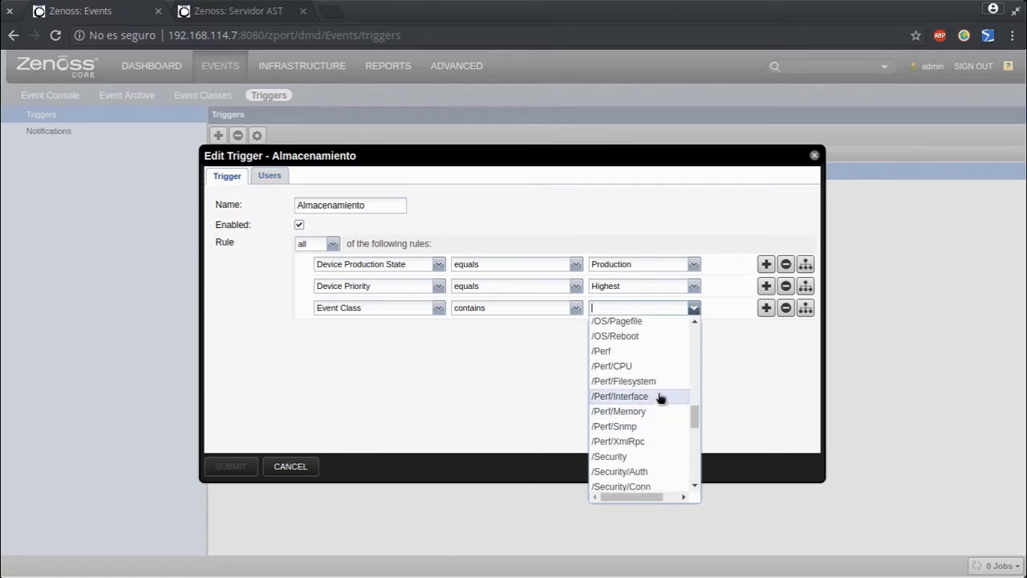
pyautogui.click(656, 382)
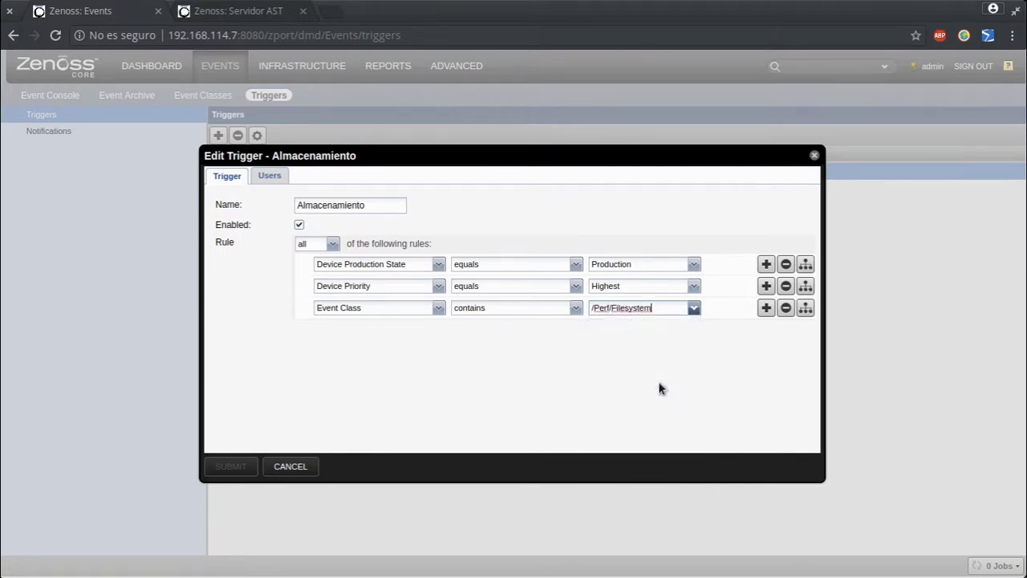
# - Add a fourth rule to the Almacenamiento trigger requiring Severity equals Warning
pyautogui.click(766, 307)
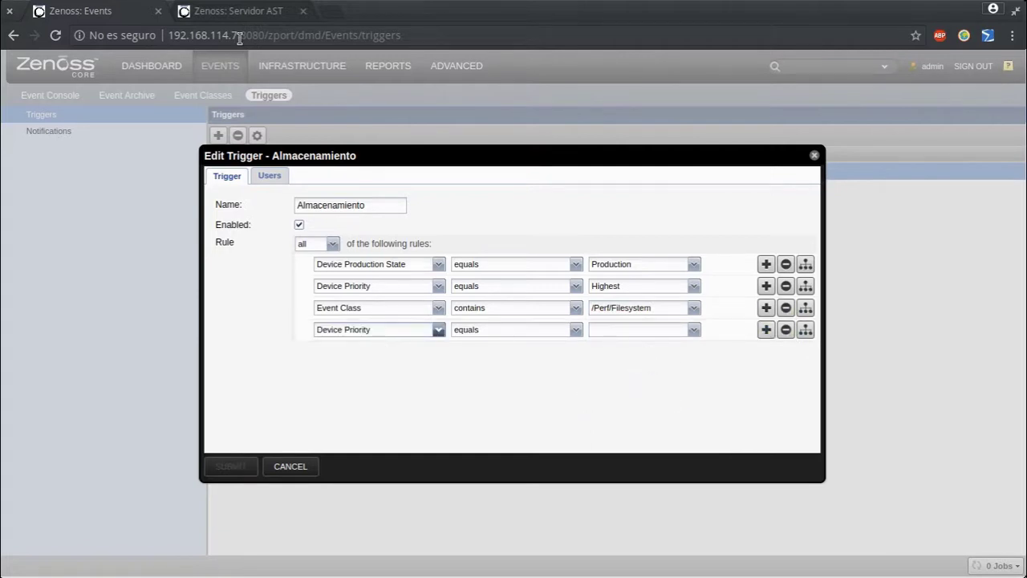
pyautogui.click(395, 330)
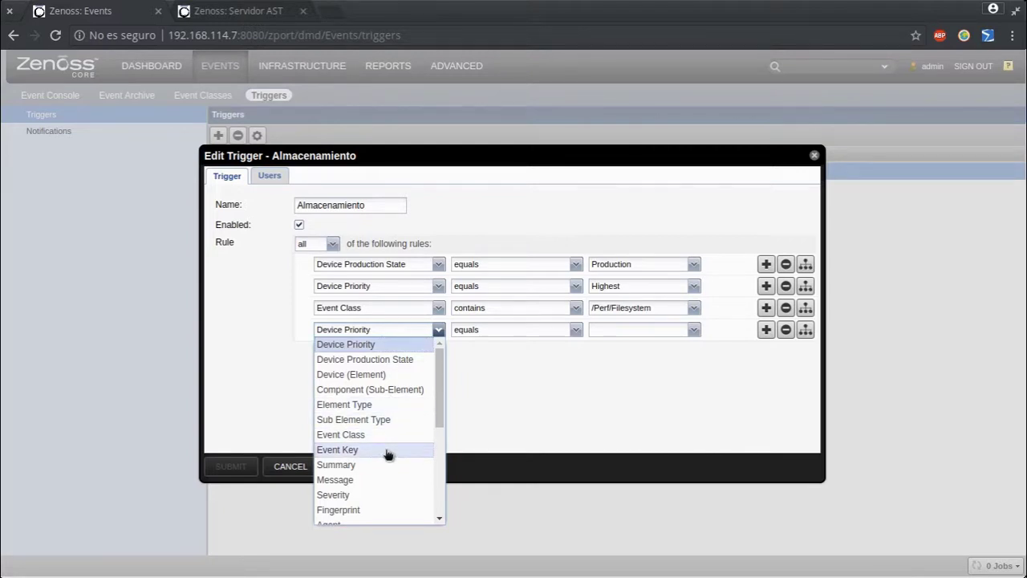
pyautogui.scroll(-1, 383, 474)
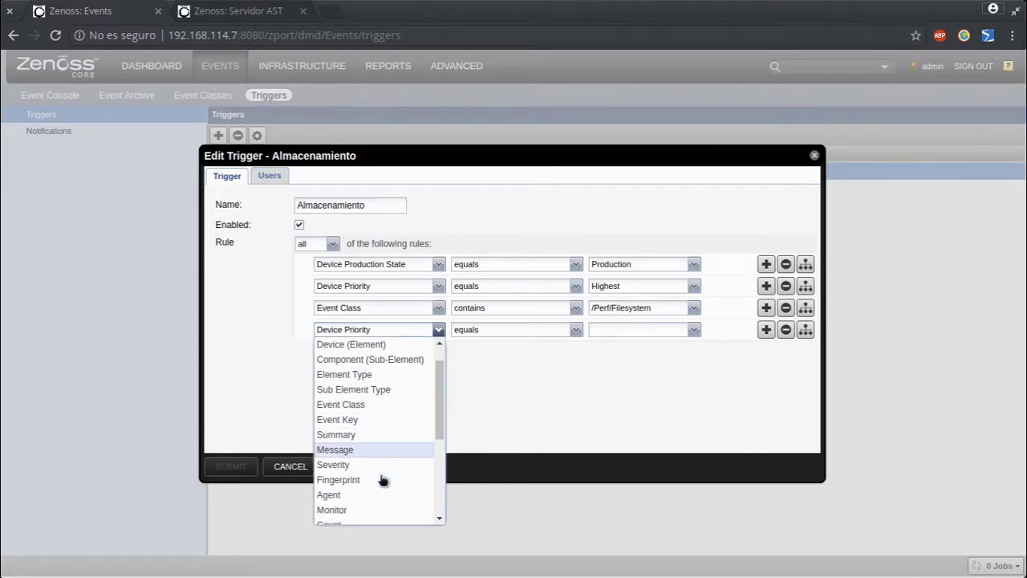
pyautogui.press('Return')
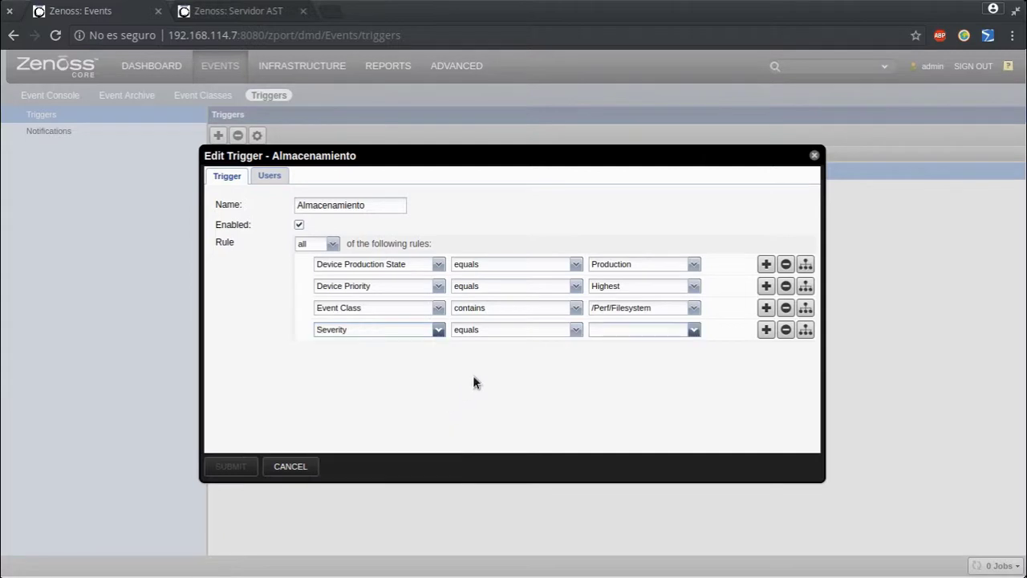
pyautogui.click(655, 330)
pyautogui.click(692, 330)
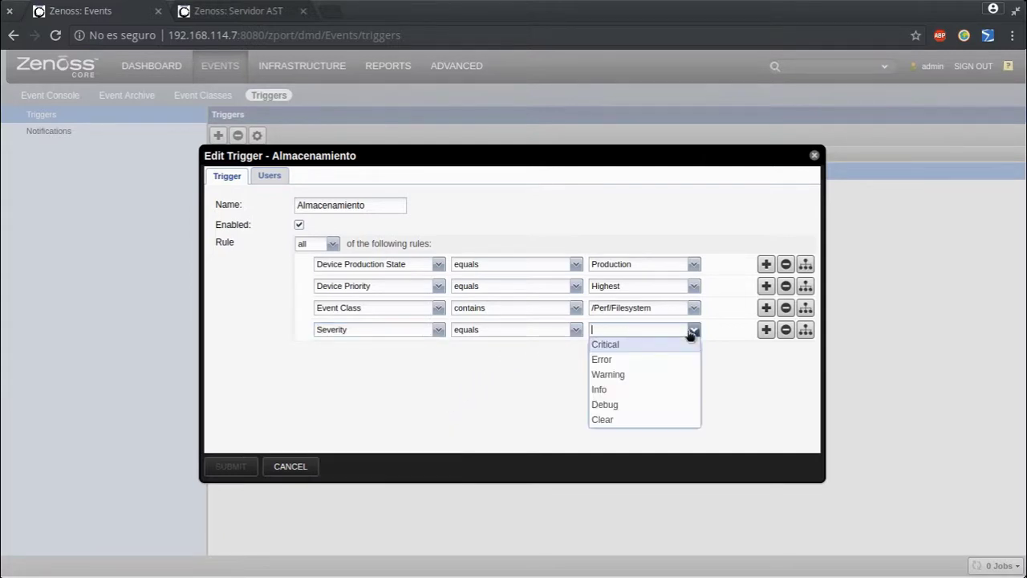
pyautogui.click(607, 374)
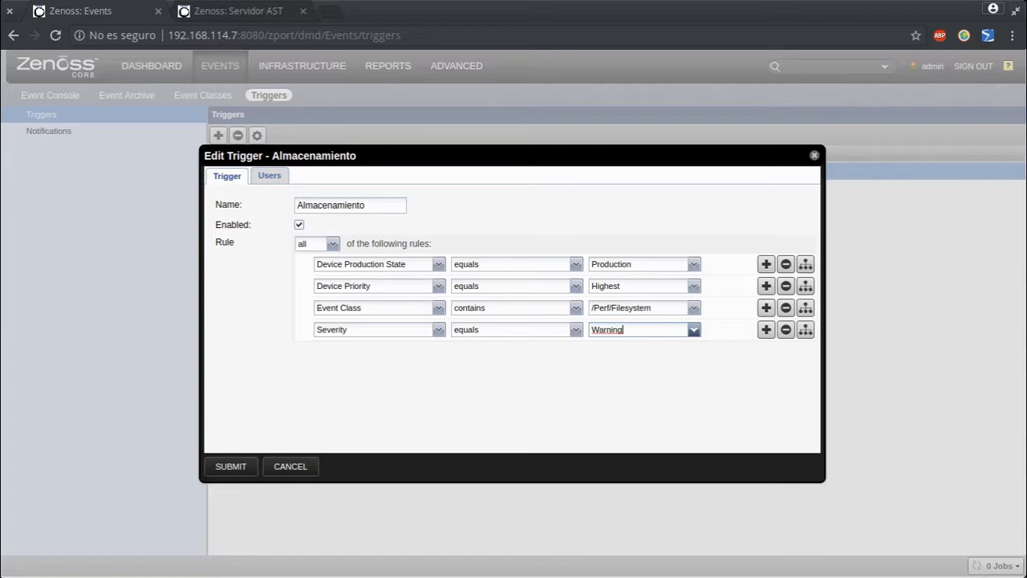
# - Check the disk space event's severity on the Servidor AST device page and in the event details window against the trigger's Severity rule
pyautogui.click(273, 12)
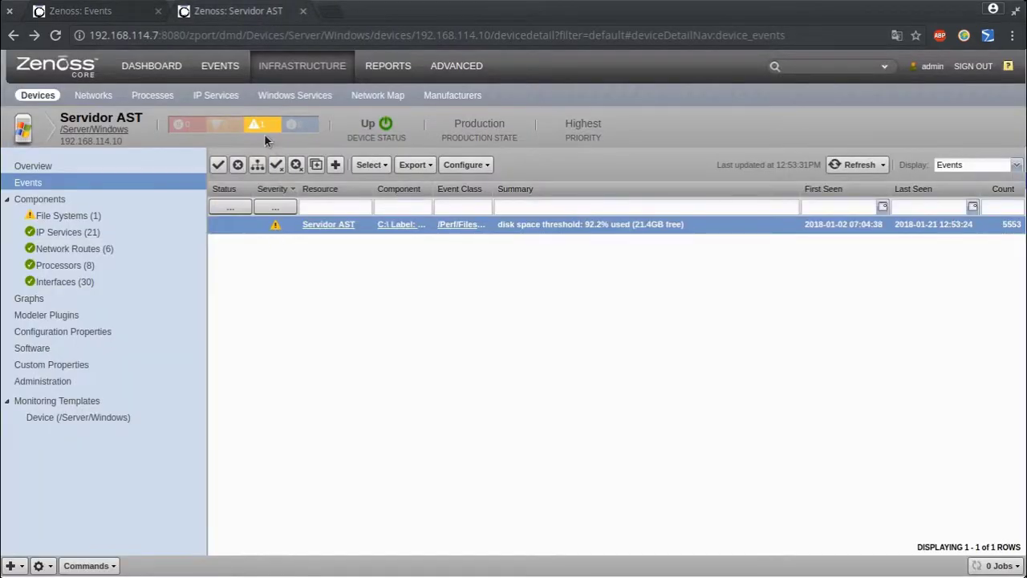
pyautogui.moveTo(269, 130)
pyautogui.moveTo(215, 127)
pyautogui.click(103, 13)
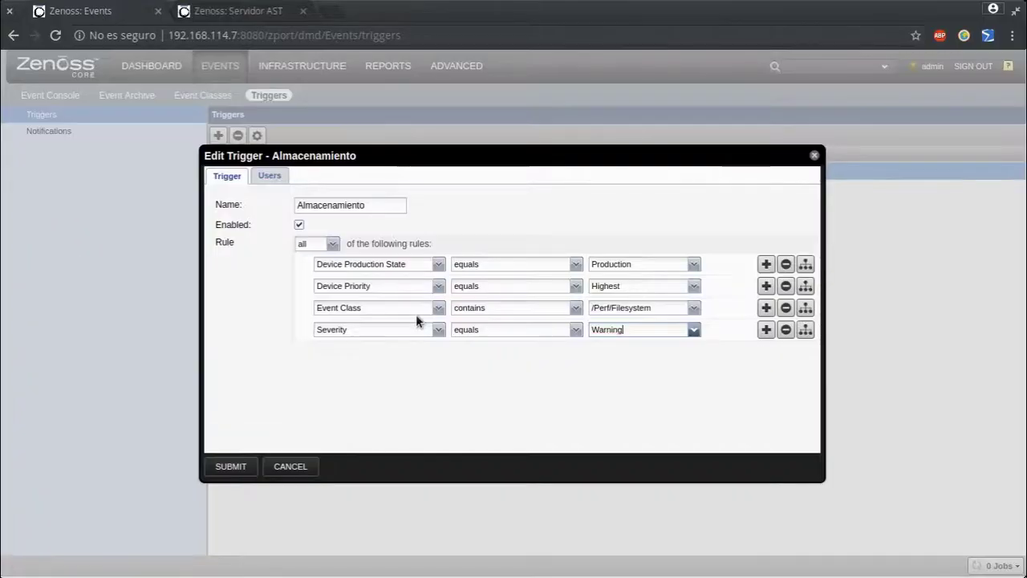
pyautogui.click(694, 331)
pyautogui.click(694, 331)
pyautogui.press('super')
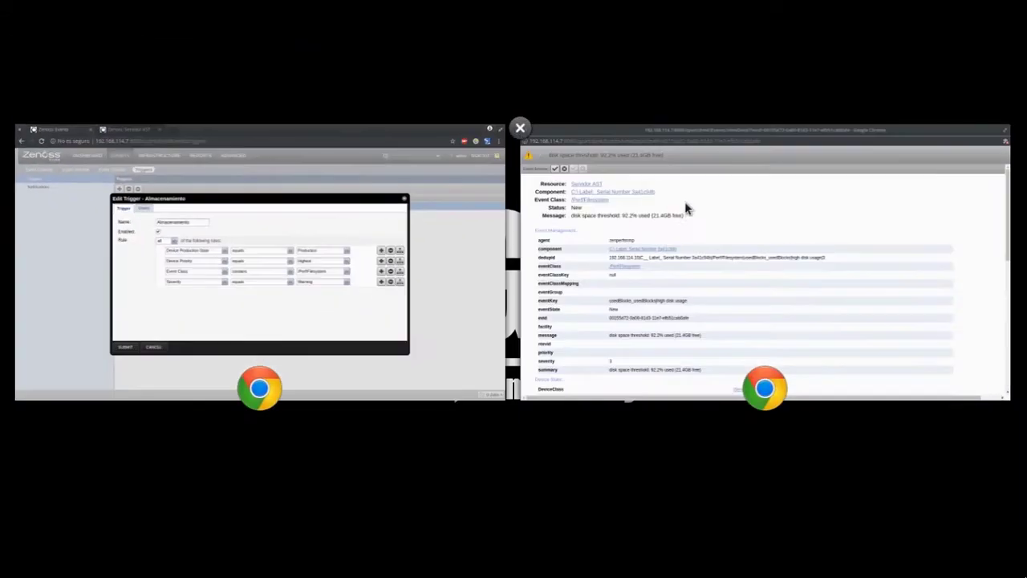
pyautogui.click(688, 206)
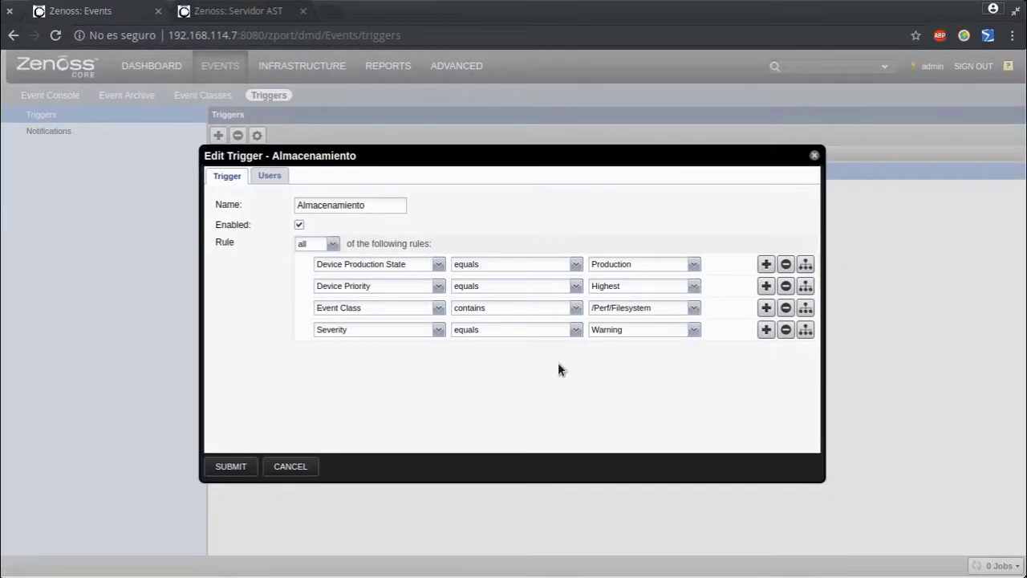
# - Try a nested rule group below the Severity rule, and remove it again
pyautogui.click(806, 330)
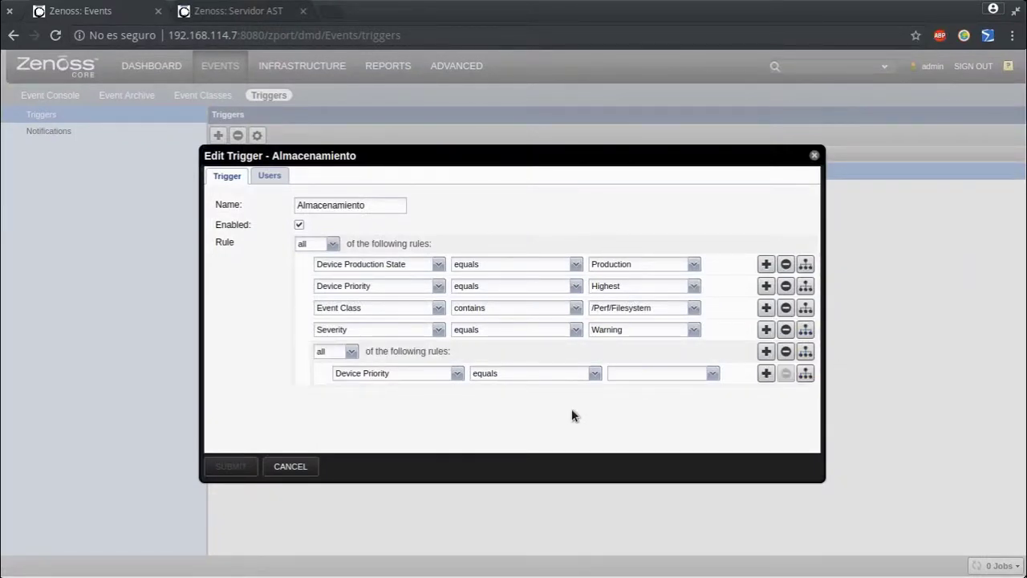
pyautogui.click(786, 351)
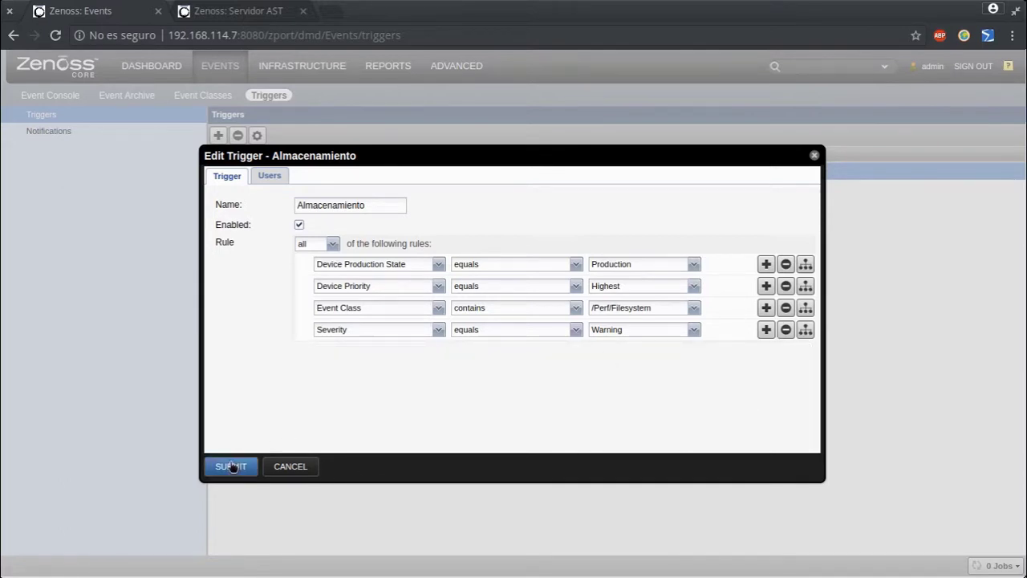
# - Review the Almacenamiento trigger's user permissions, and save the trigger with its four rules
pyautogui.click(267, 181)
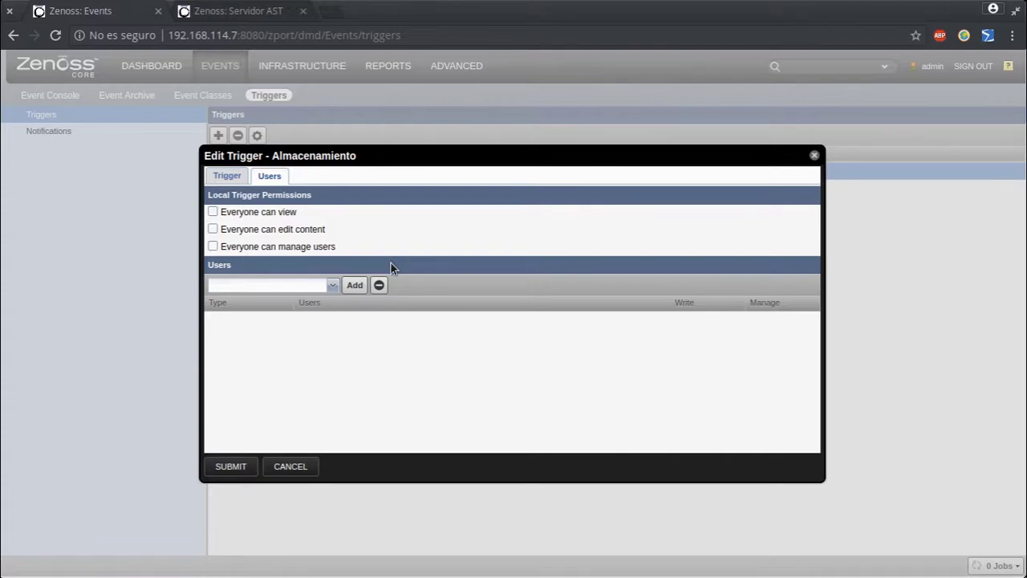
pyautogui.click(232, 177)
pyautogui.click(230, 467)
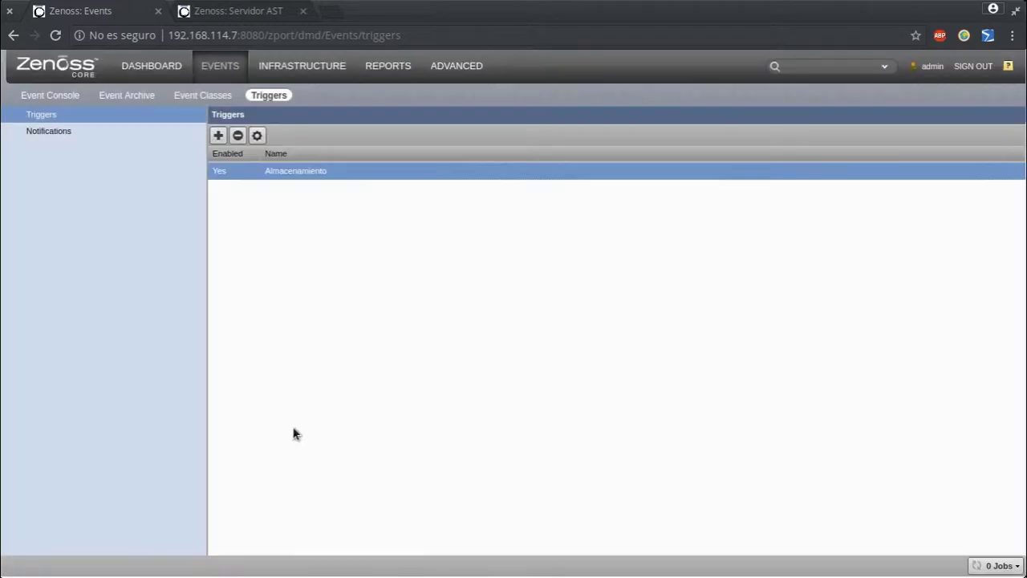
# - Add a notification with the id Almacenamiento and the Command action
pyautogui.click(77, 138)
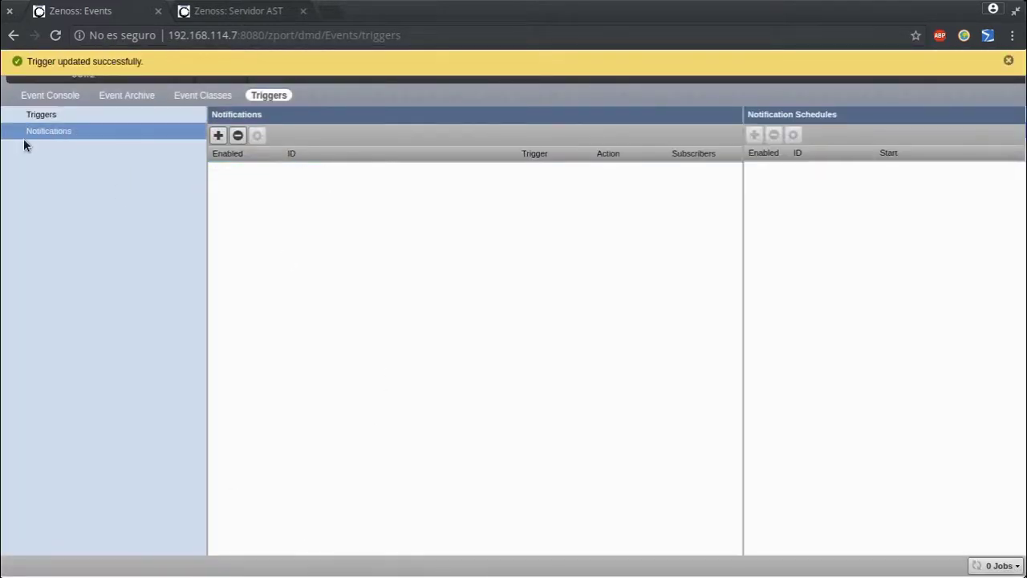
pyautogui.click(69, 121)
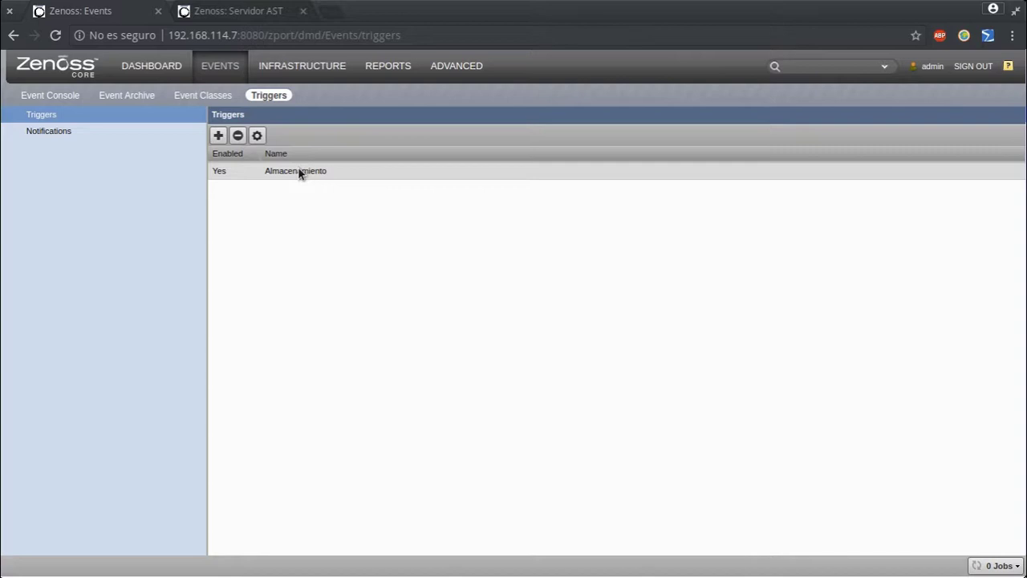
pyautogui.click(106, 133)
pyautogui.click(218, 135)
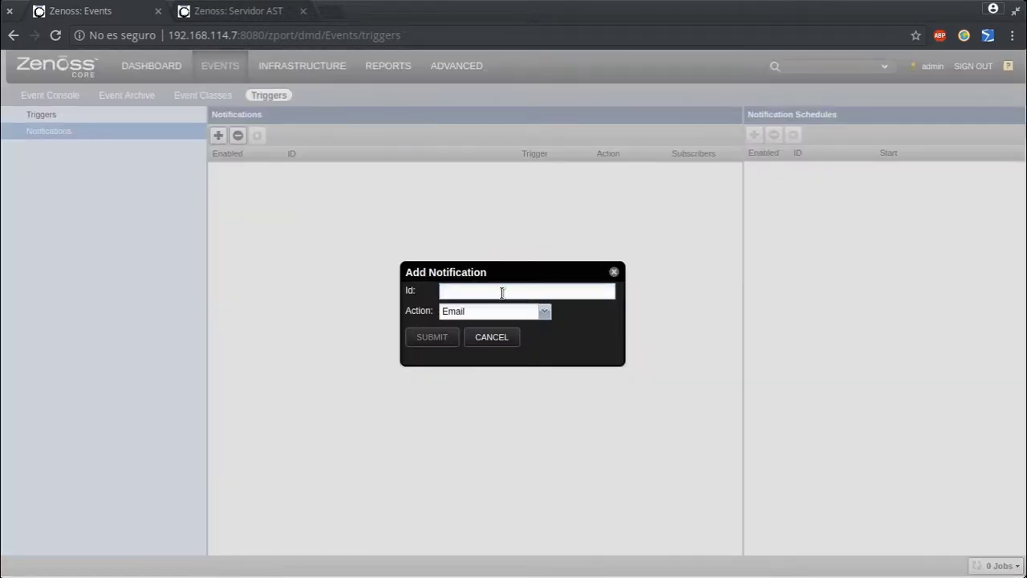
pyautogui.write('Almacenamiento')
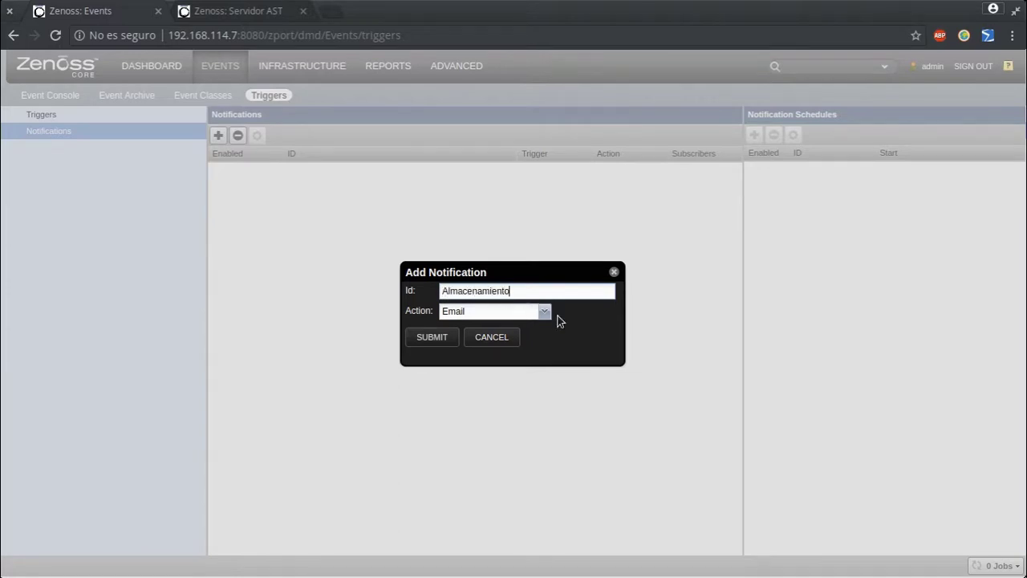
pyautogui.click(549, 314)
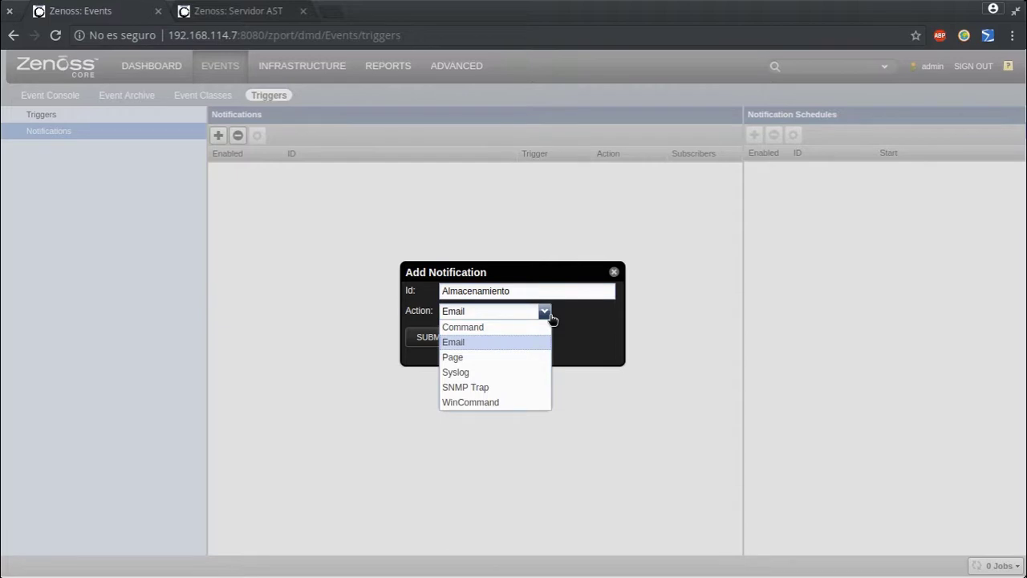
pyautogui.click(479, 328)
pyautogui.click(425, 338)
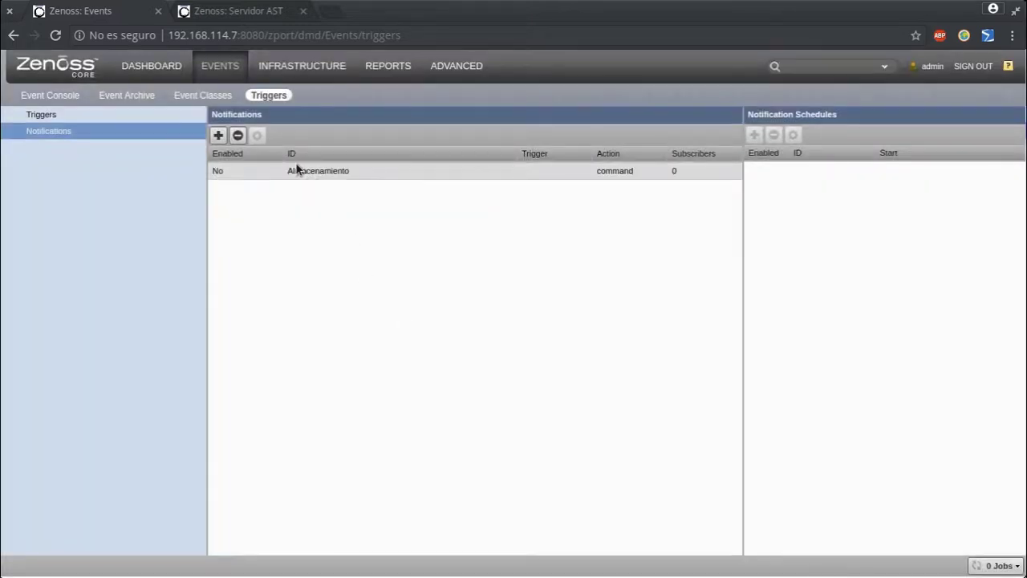
# - Edit the Almacenamiento command notification: enable it, set the delay to 10 seconds, and choose the Almacenamiento trigger
pyautogui.doubleClick(393, 175)
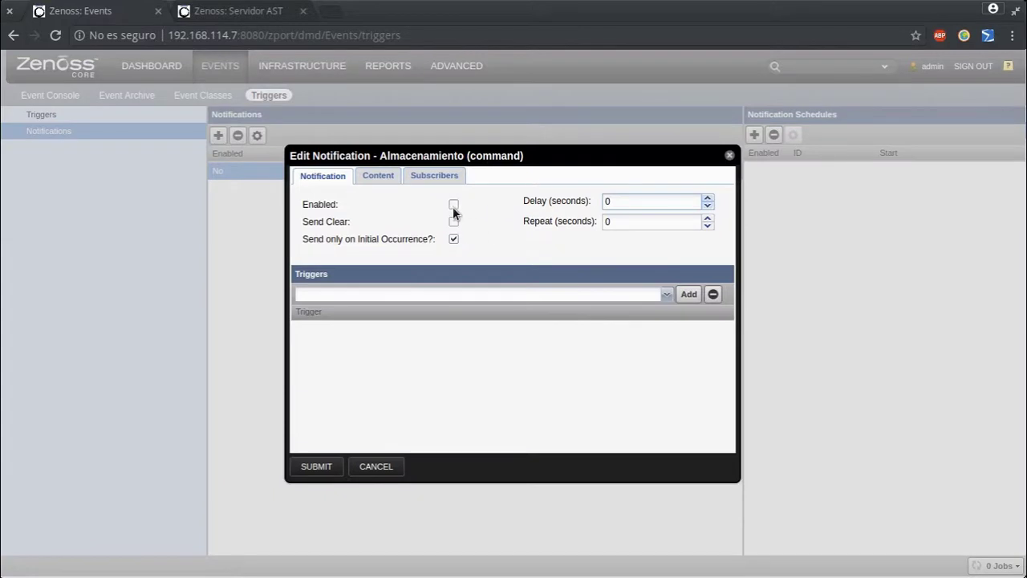
pyautogui.click(453, 206)
pyautogui.doubleClick(618, 201)
pyautogui.write('10')
pyautogui.click(666, 295)
pyautogui.click(453, 308)
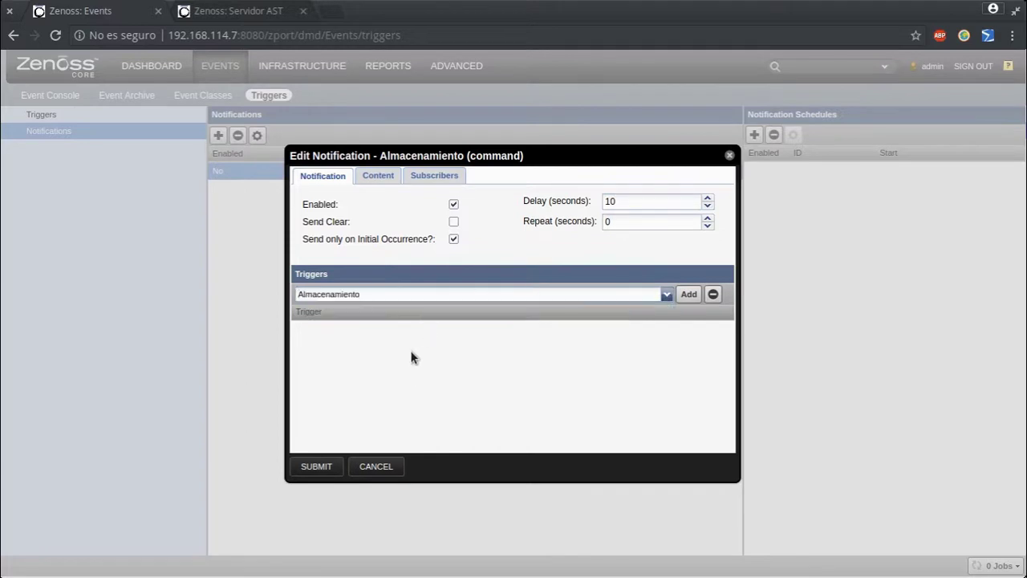
# - Look through the notification's command content and available subscribers, and discard the notification edits
pyautogui.click(376, 177)
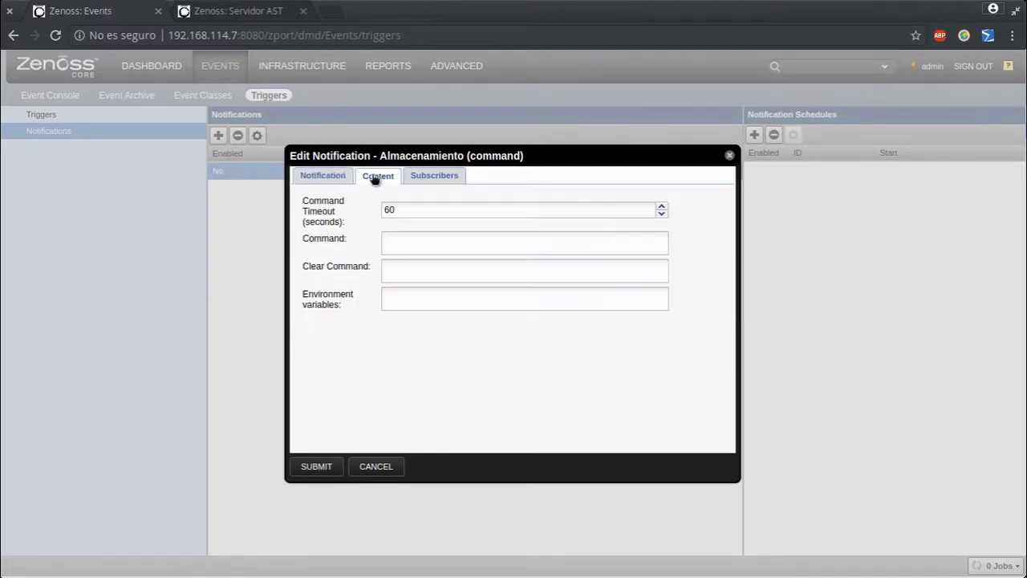
pyautogui.click(395, 242)
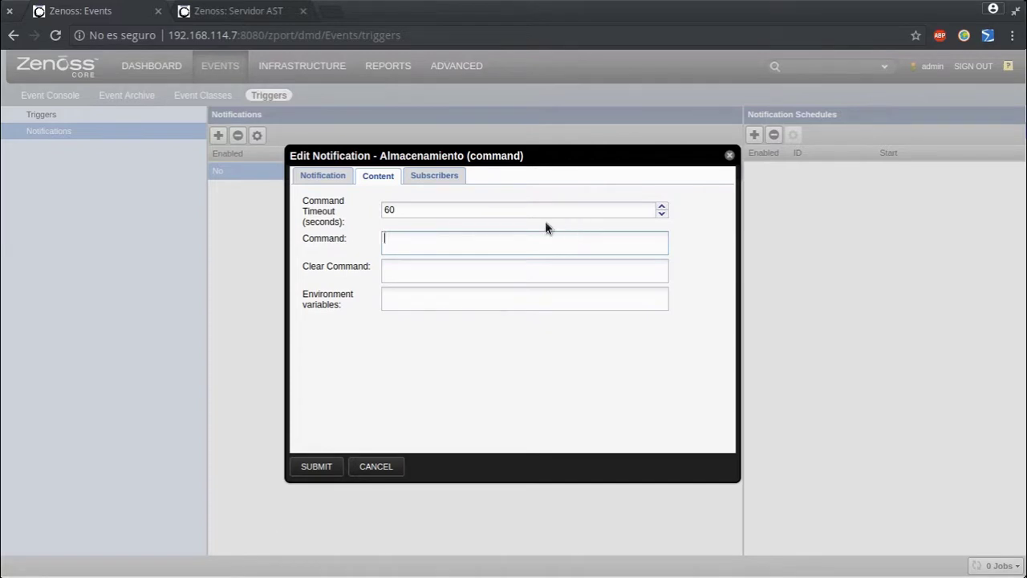
pyautogui.click(460, 178)
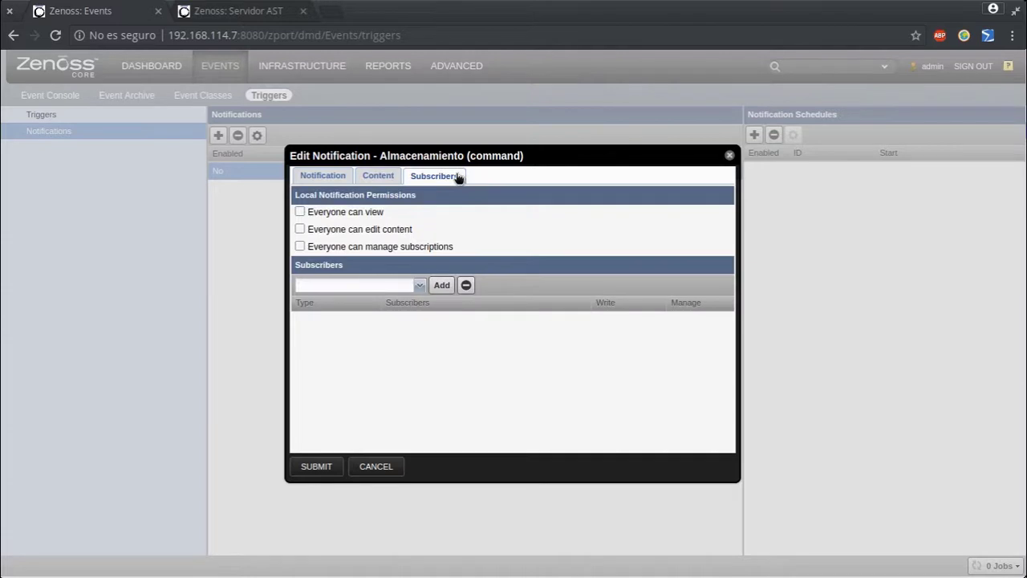
pyautogui.click(418, 286)
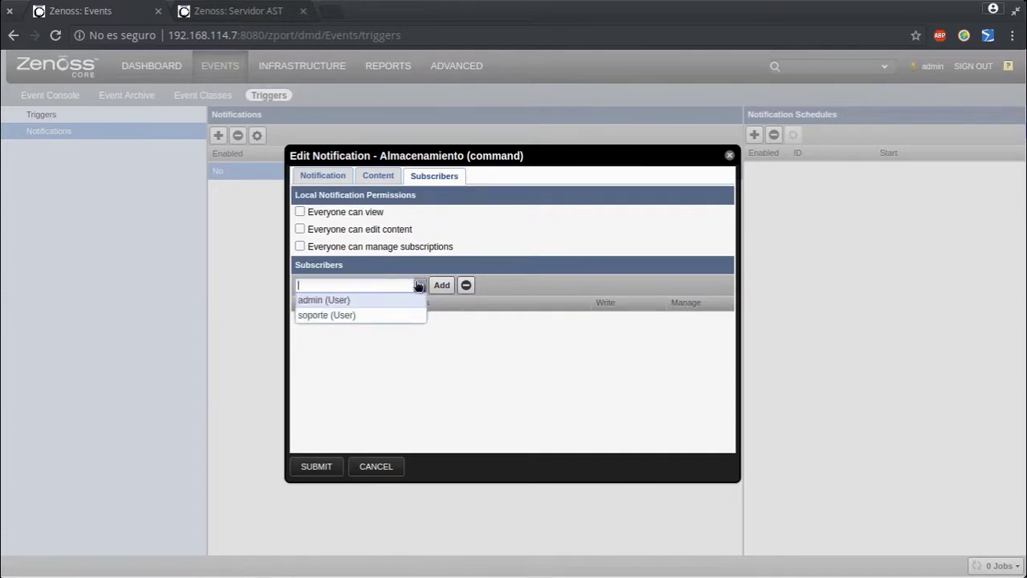
pyautogui.click(510, 293)
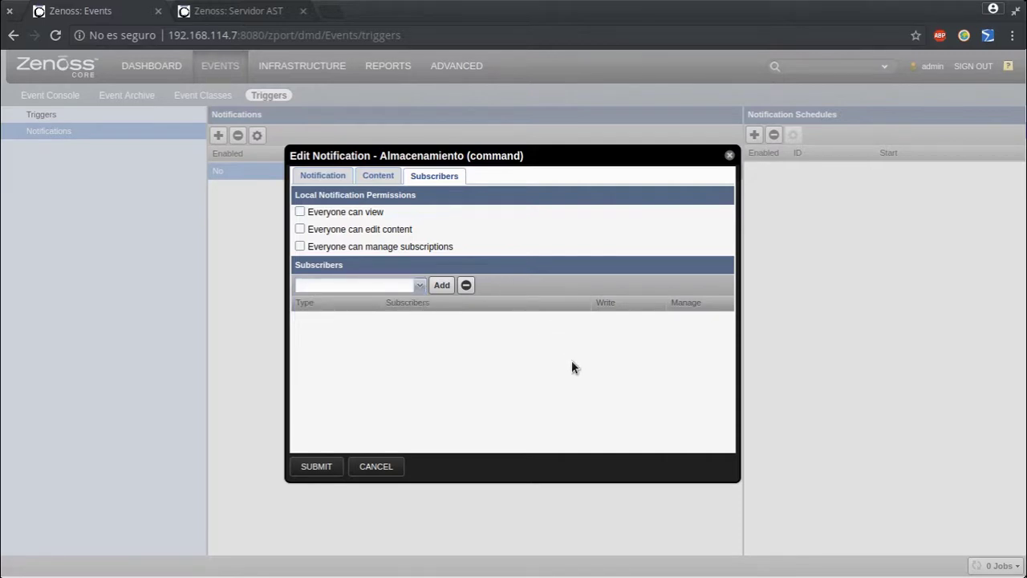
pyautogui.click(375, 466)
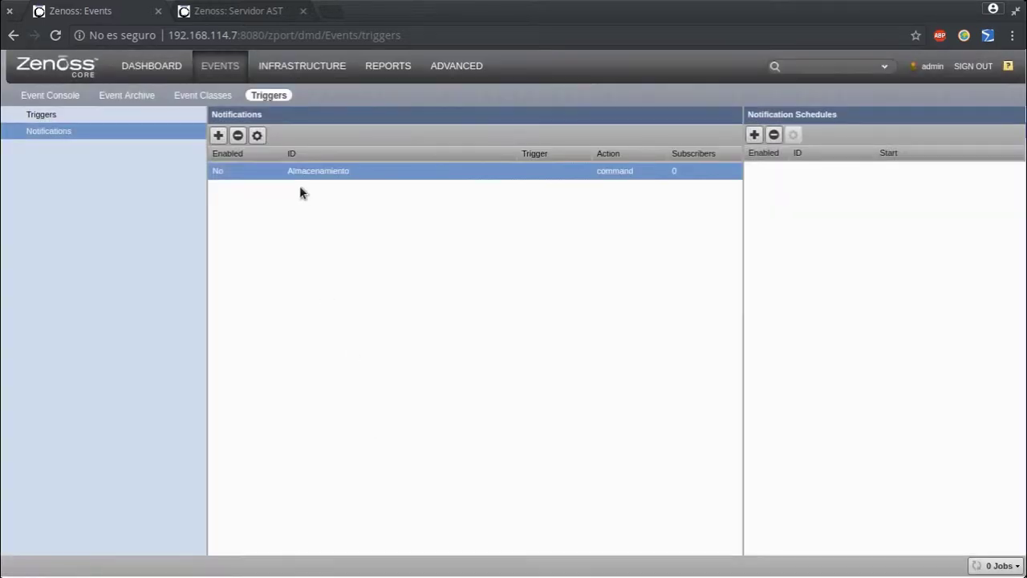
# - Delete the Almacenamiento command notification
pyautogui.click(237, 136)
pyautogui.click(419, 338)
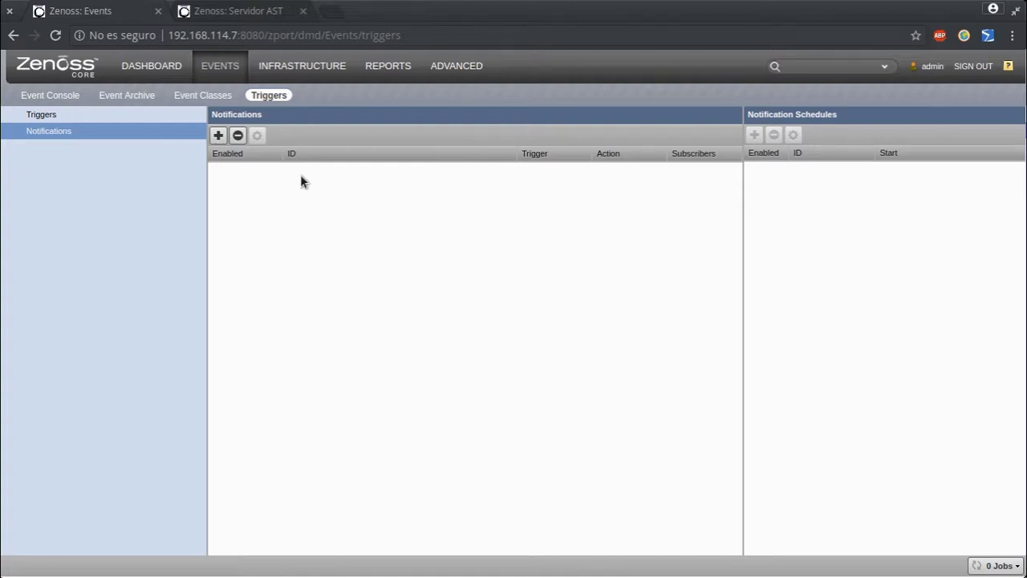
# - Add a notification with the id Almacenamiento and the Email action
pyautogui.click(218, 135)
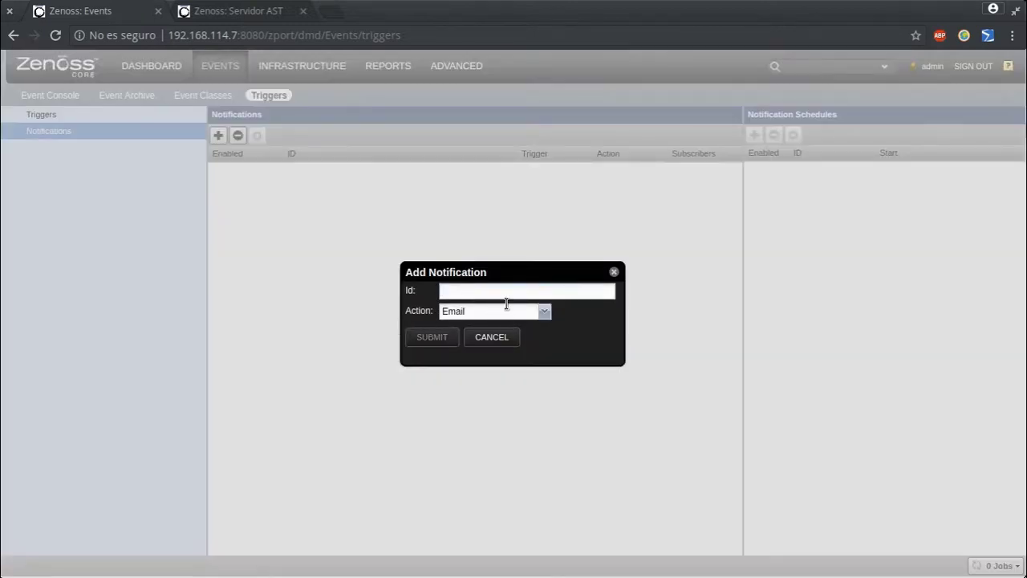
pyautogui.write('N')
pyautogui.press('BackSpace')
pyautogui.write('Almacenamiento')
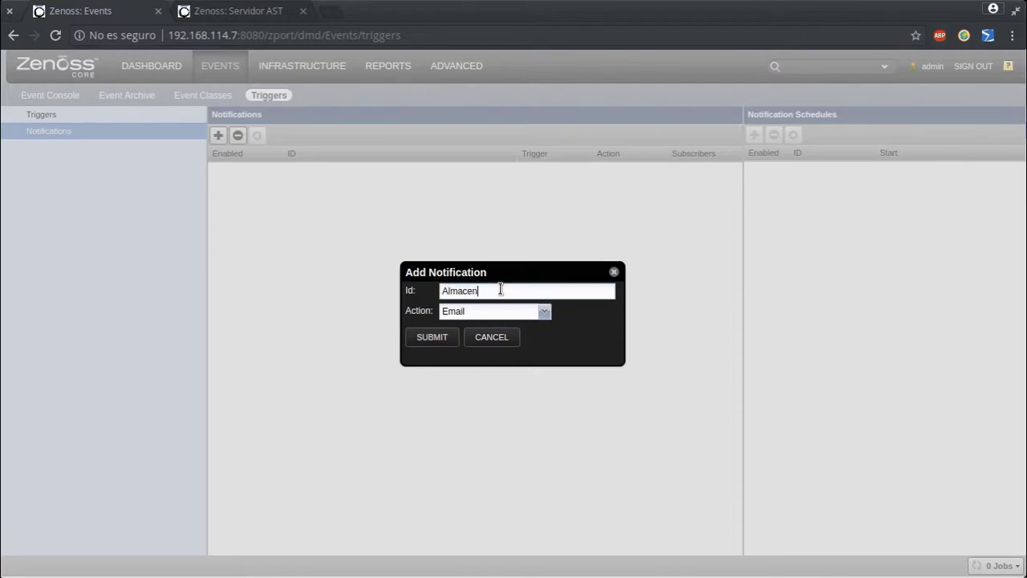
pyautogui.press('Return')
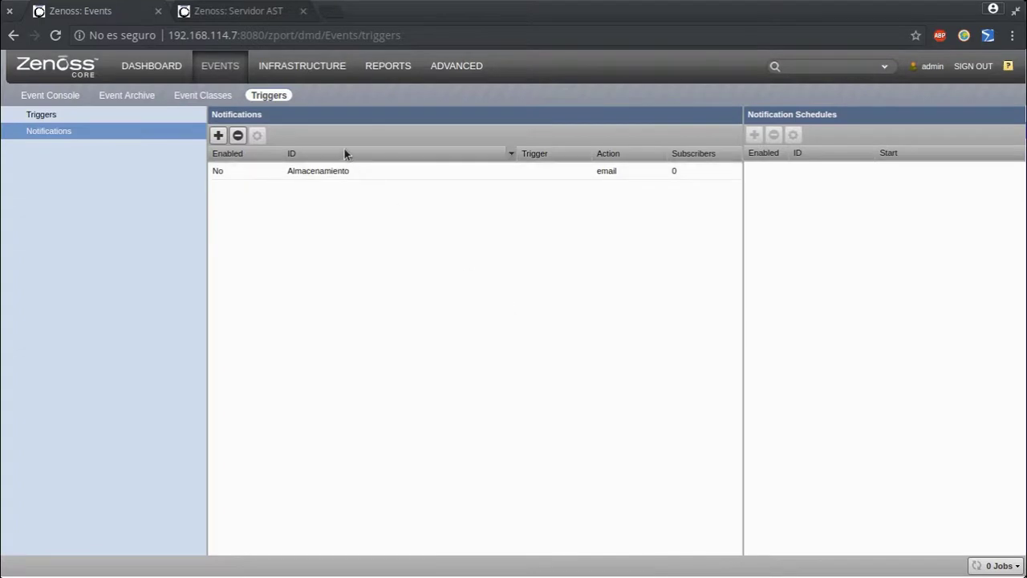
# - Edit the Almacenamiento email notification: enable it, set the delay to 900 seconds, and select the Almacenamiento trigger
pyautogui.doubleClick(337, 171)
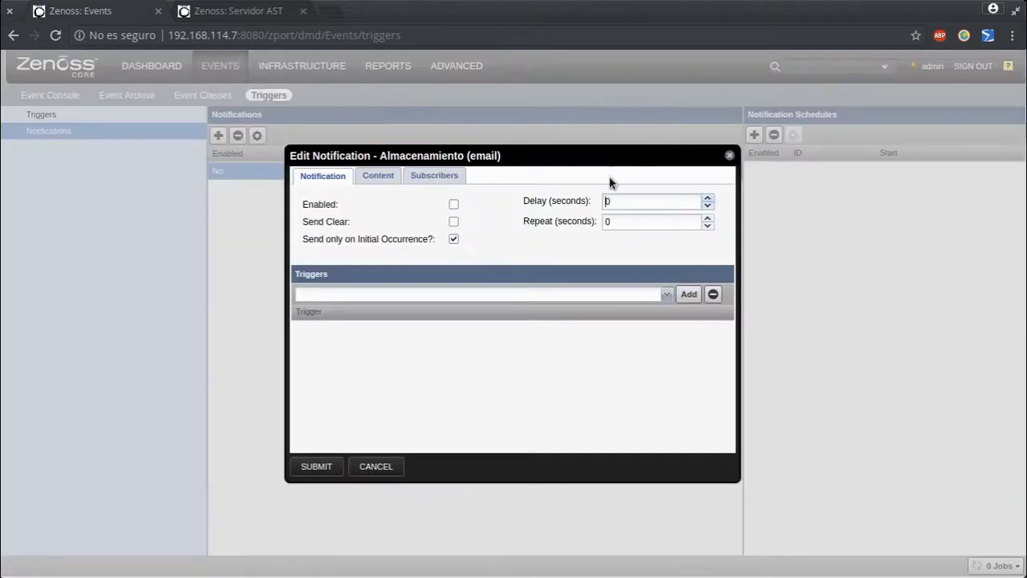
pyautogui.click(453, 204)
pyautogui.doubleClick(642, 201)
pyautogui.write('60')
pyautogui.press('BackSpace')
pyautogui.press('BackSpace')
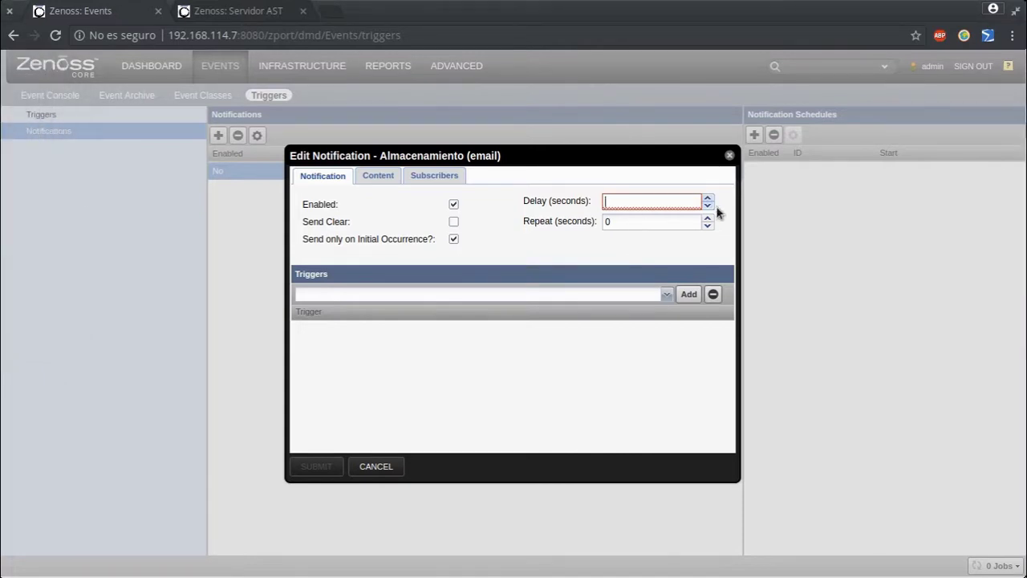
pyautogui.write('900')
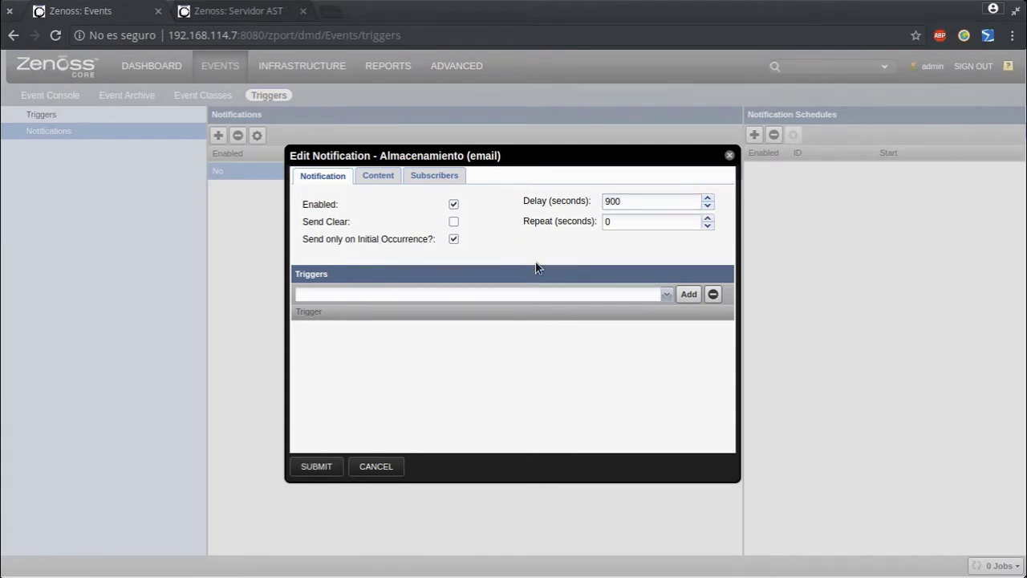
pyautogui.click(667, 294)
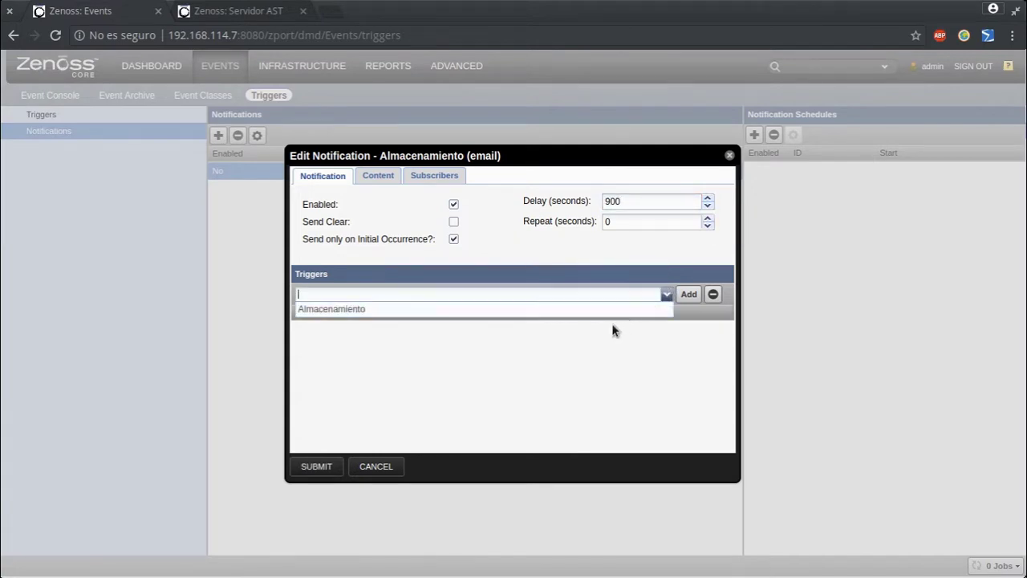
pyautogui.click(609, 312)
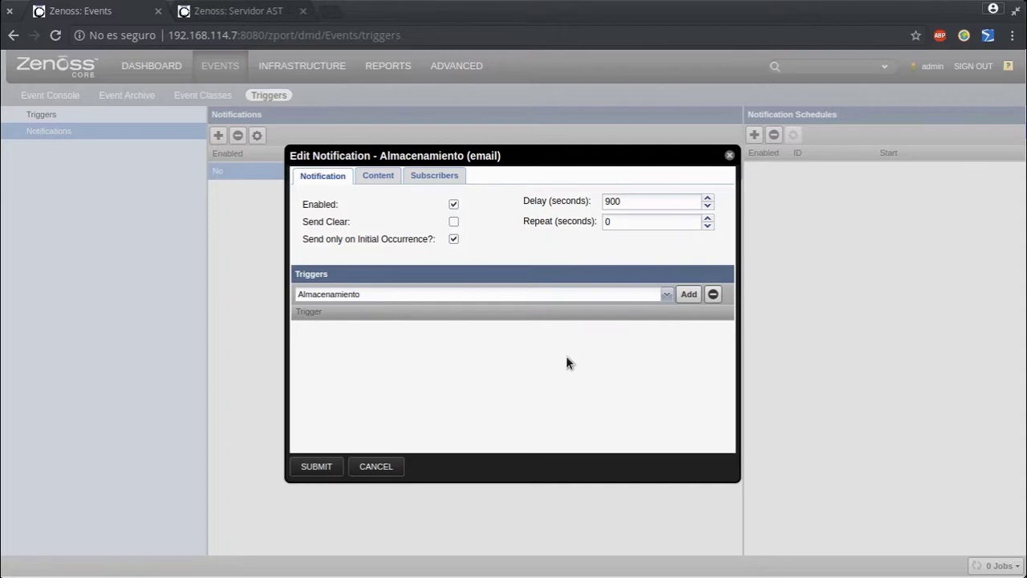
# - Examine the email notification's subject format, body format and available body content types
pyautogui.click(376, 178)
pyautogui.click(607, 359)
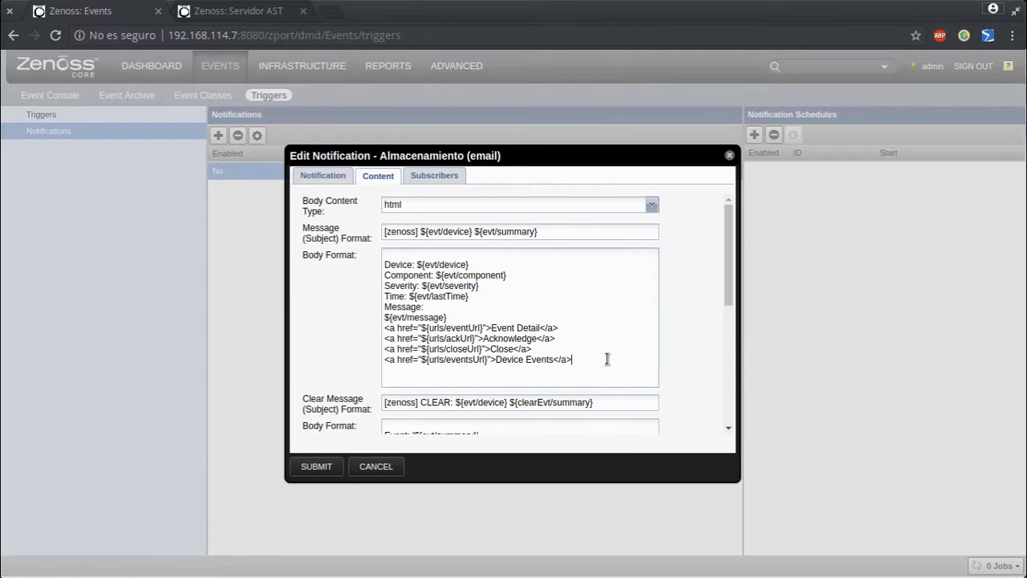
pyautogui.hotkey('shift', 'Up')
pyautogui.hotkey('shift', 'Home')
pyautogui.tripleClick(489, 232)
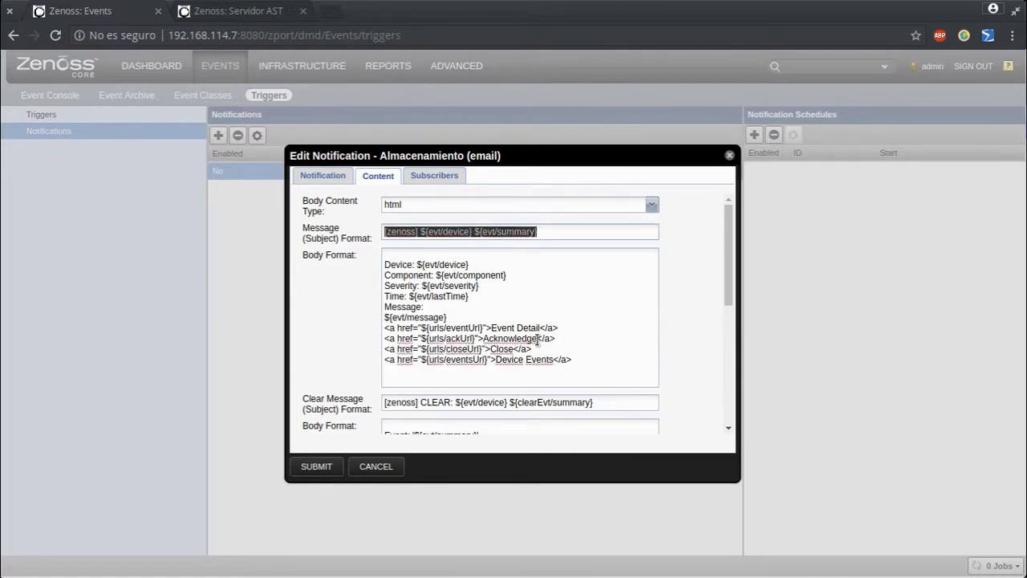
pyautogui.click(651, 207)
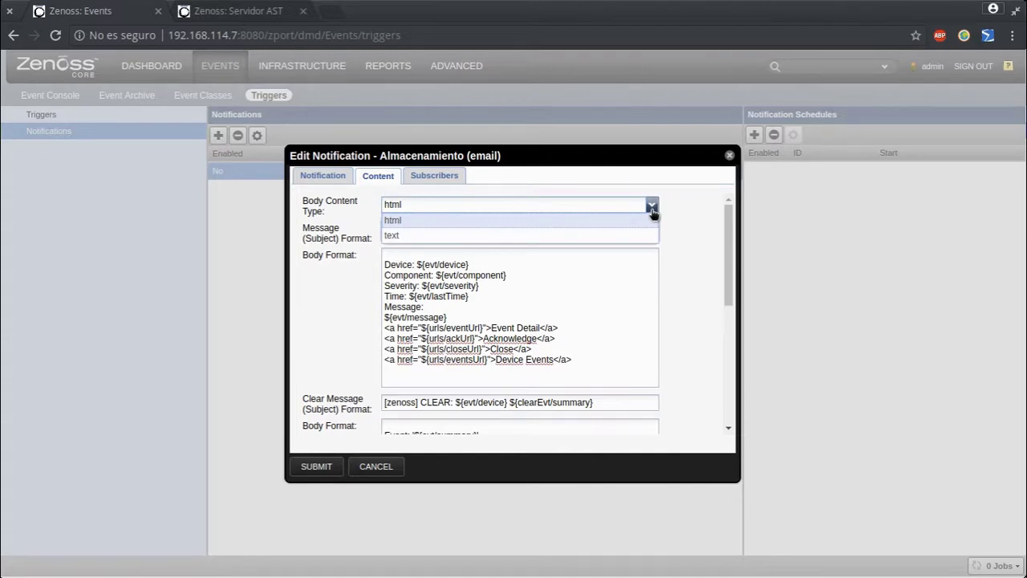
pyautogui.click(652, 207)
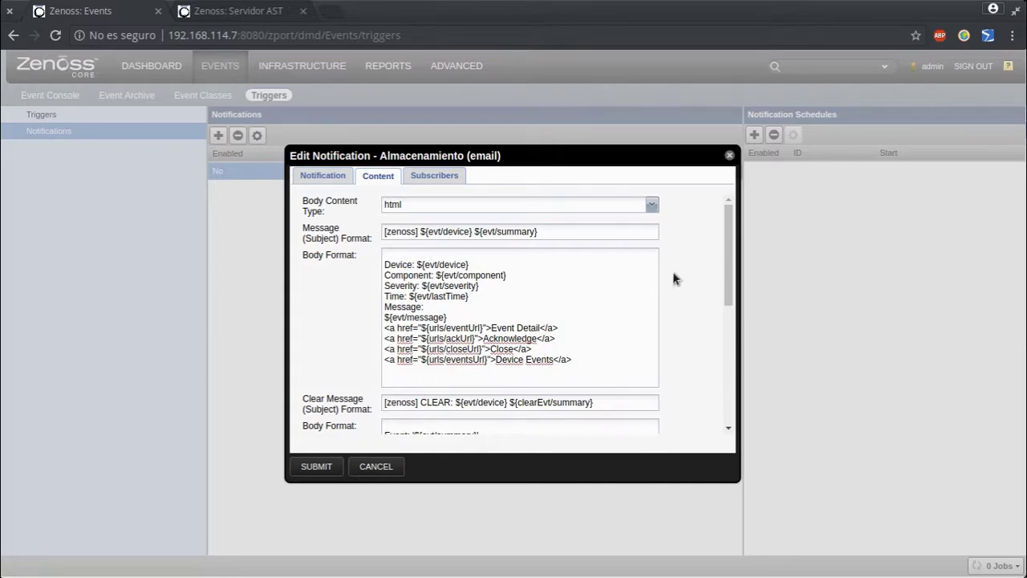
# - Review the notification's clear message format, clear body format, sender address and SMTP settings
pyautogui.scroll(-3, 658, 281)
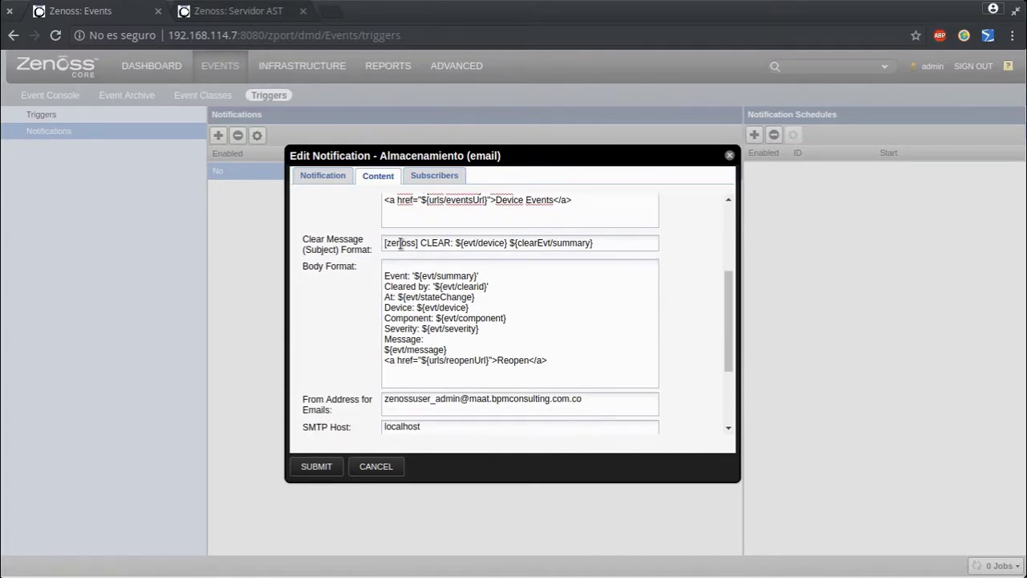
pyautogui.scroll(-1, 504, 365)
pyautogui.scroll(-2, 500, 363)
pyautogui.scroll(3, 500, 364)
pyautogui.click(386, 314)
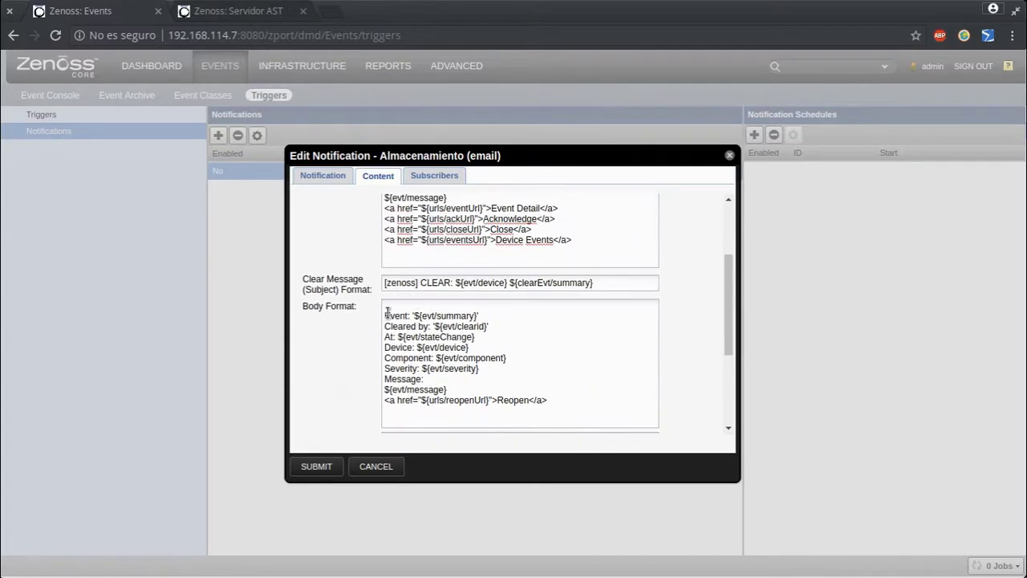
pyautogui.moveTo(402, 319); pyautogui.dragTo(540, 396)
pyautogui.click(551, 399)
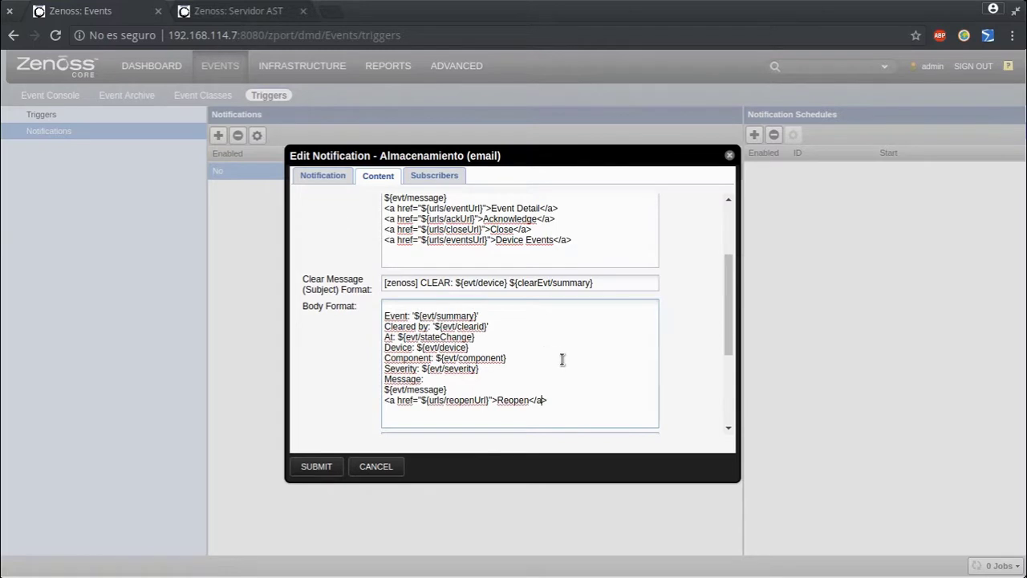
pyautogui.scroll(-2, 560, 360)
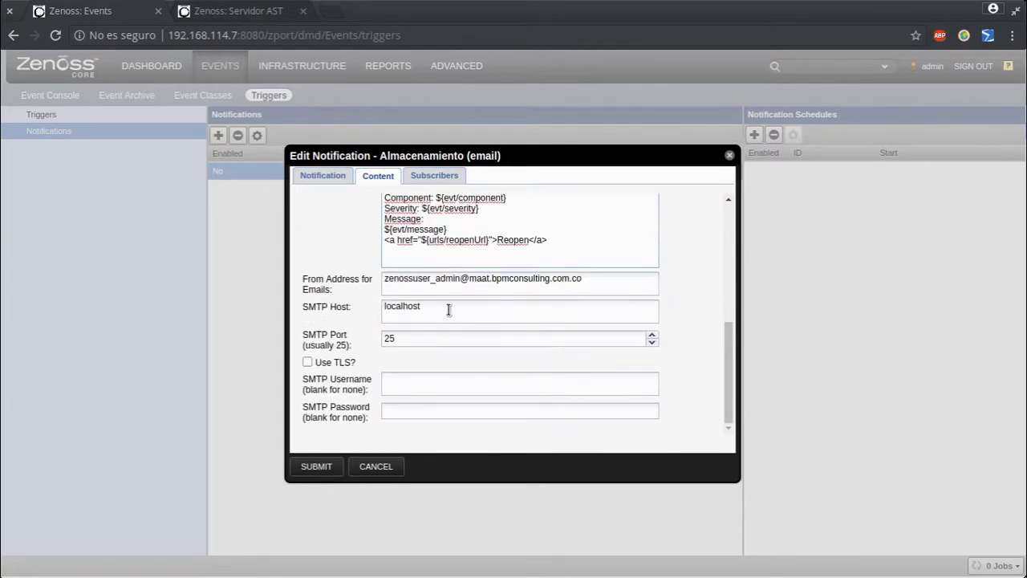
pyautogui.moveTo(450, 307); pyautogui.dragTo(384, 305)
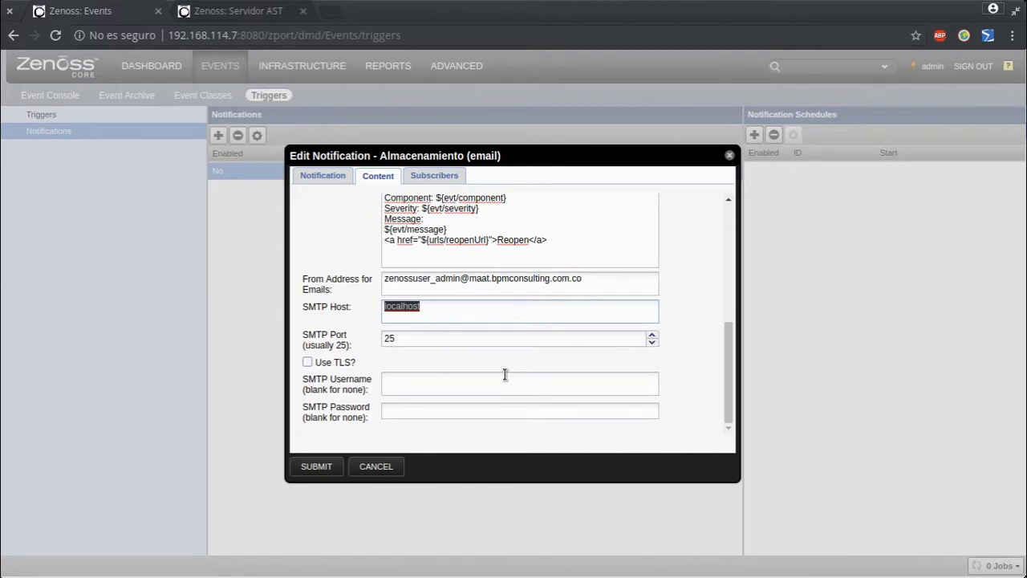
pyautogui.scroll(3, 532, 349)
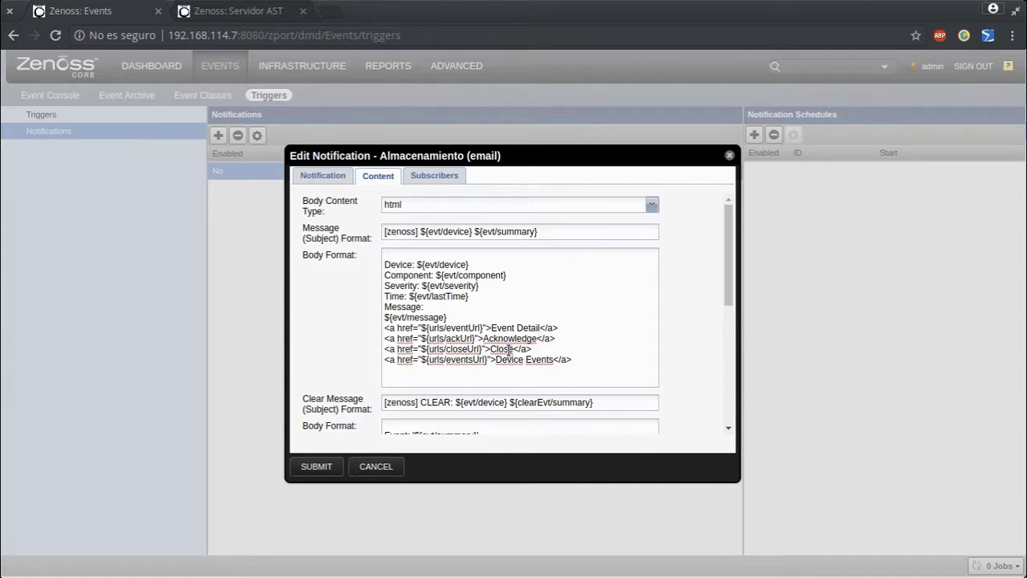
pyautogui.scroll(-5, 514, 343)
pyautogui.scroll(5, 601, 341)
# - Add the soporte user as a subscriber with the Manage permission, and submit the email notification
pyautogui.click(440, 176)
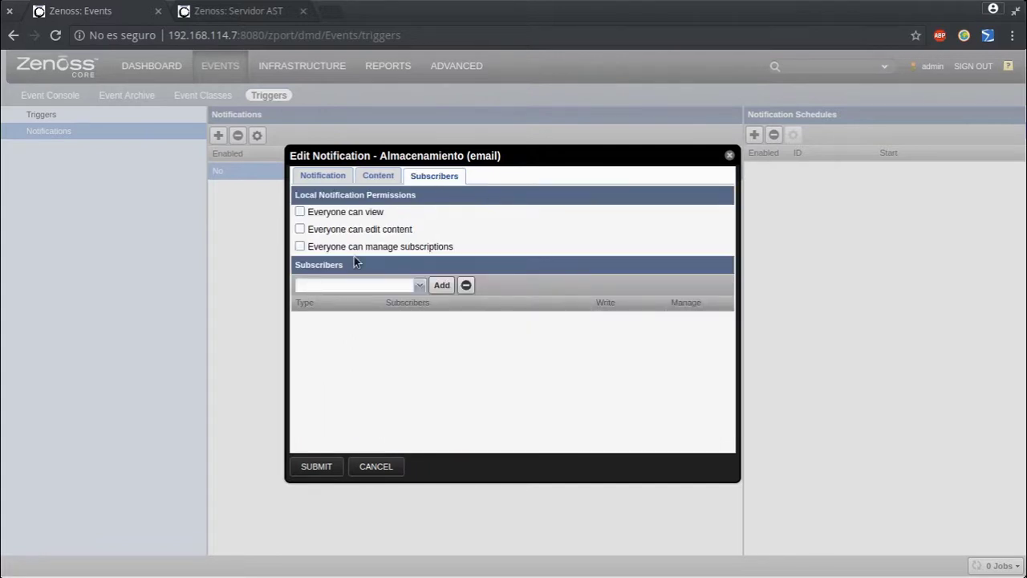
pyautogui.click(421, 285)
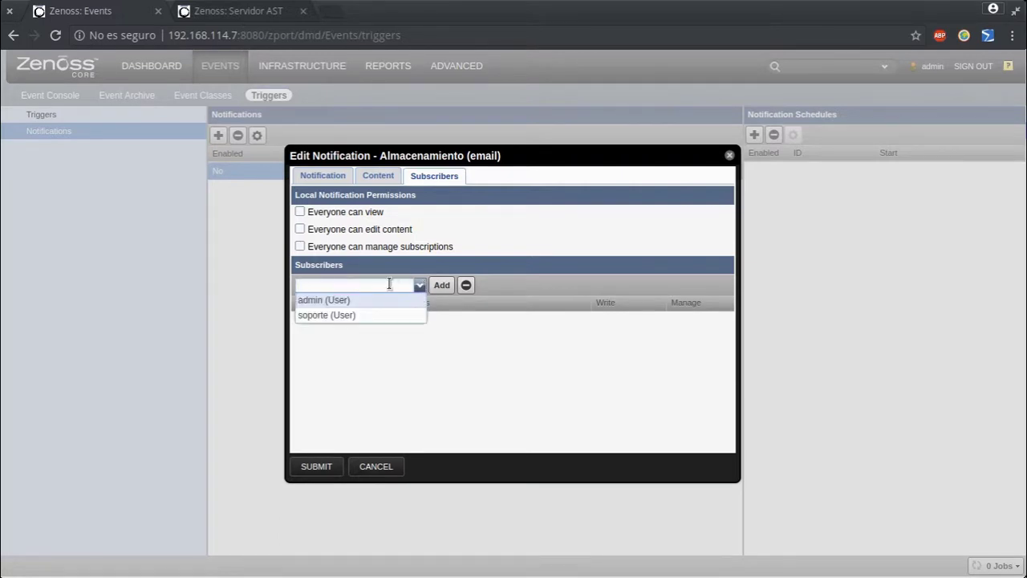
pyautogui.click(374, 340)
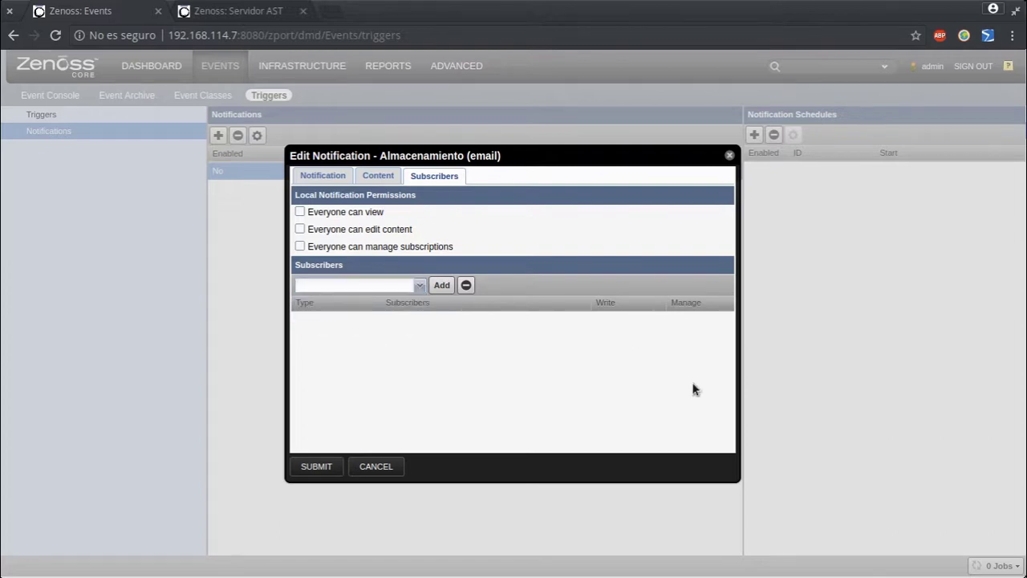
pyautogui.click(420, 286)
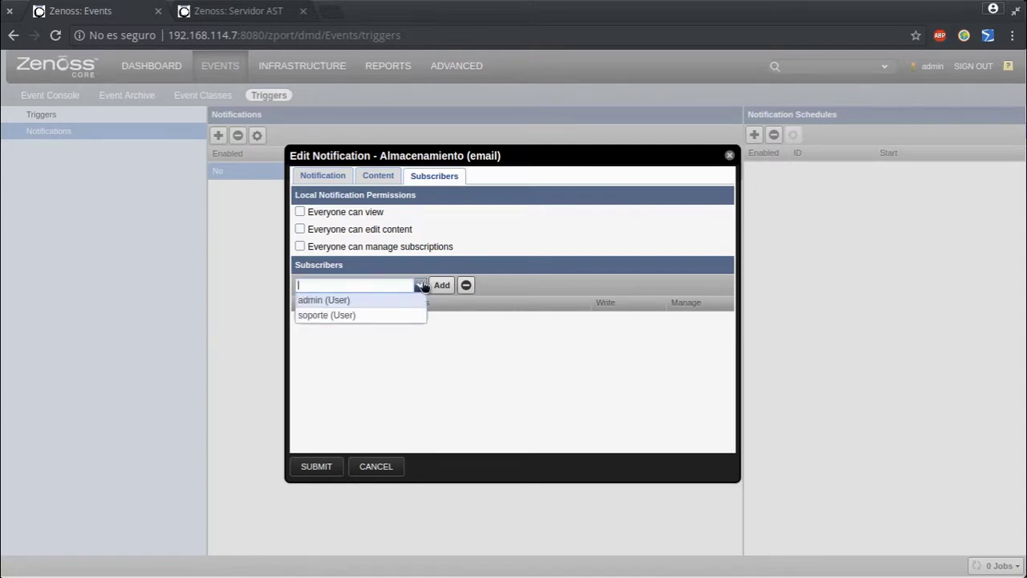
pyautogui.click(372, 375)
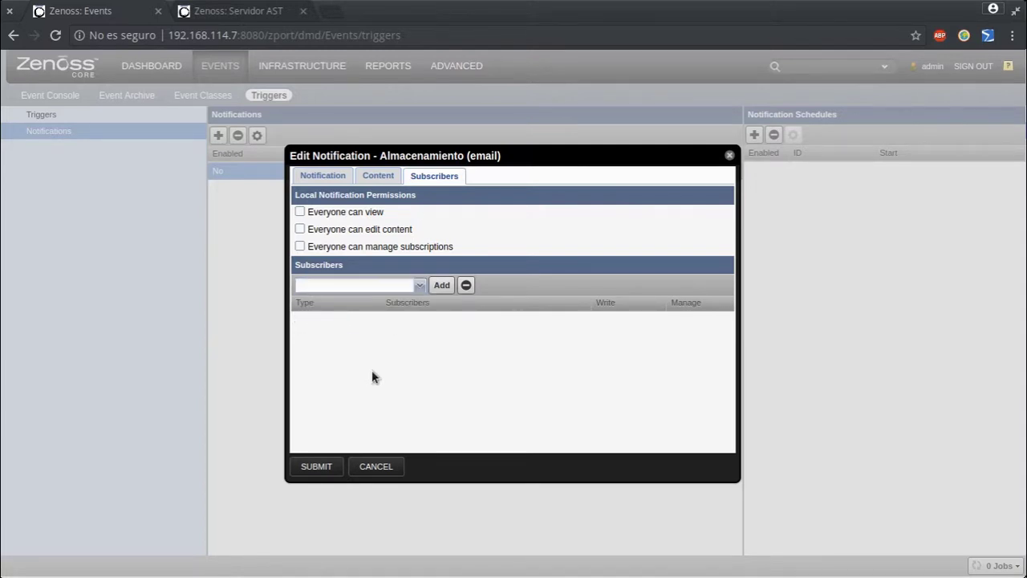
pyautogui.click(420, 286)
pyautogui.click(377, 312)
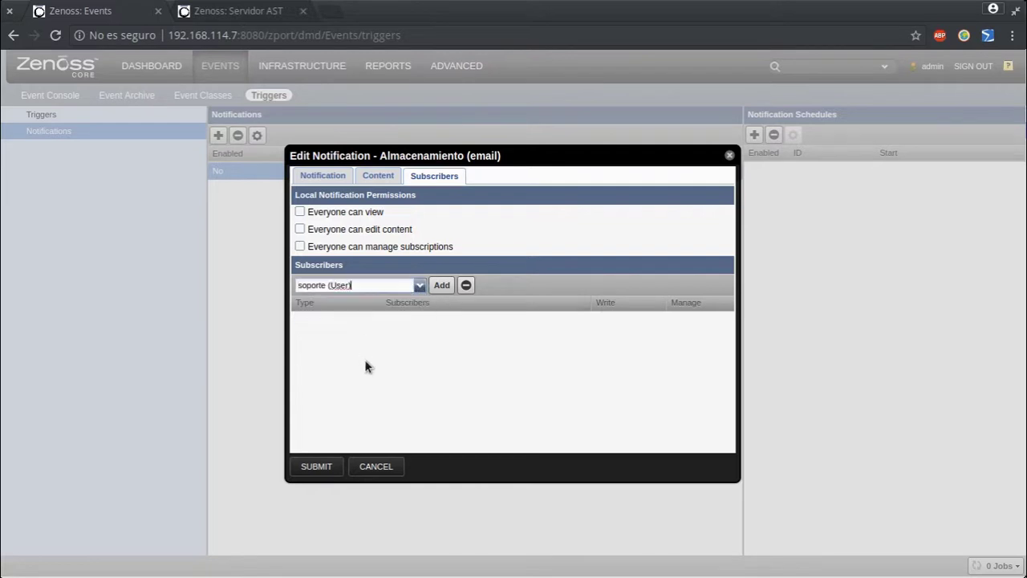
pyautogui.click(365, 366)
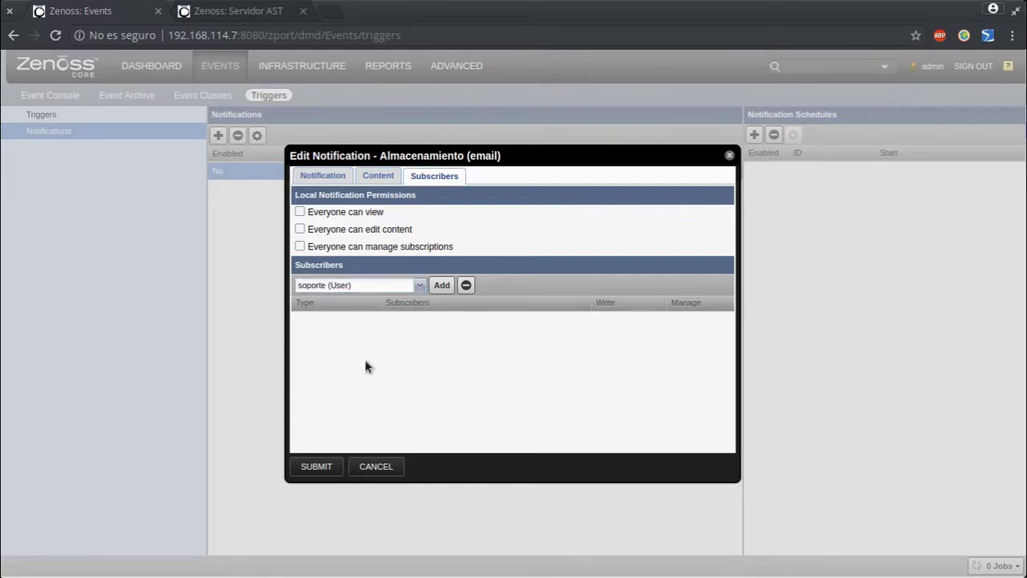
pyautogui.click(442, 287)
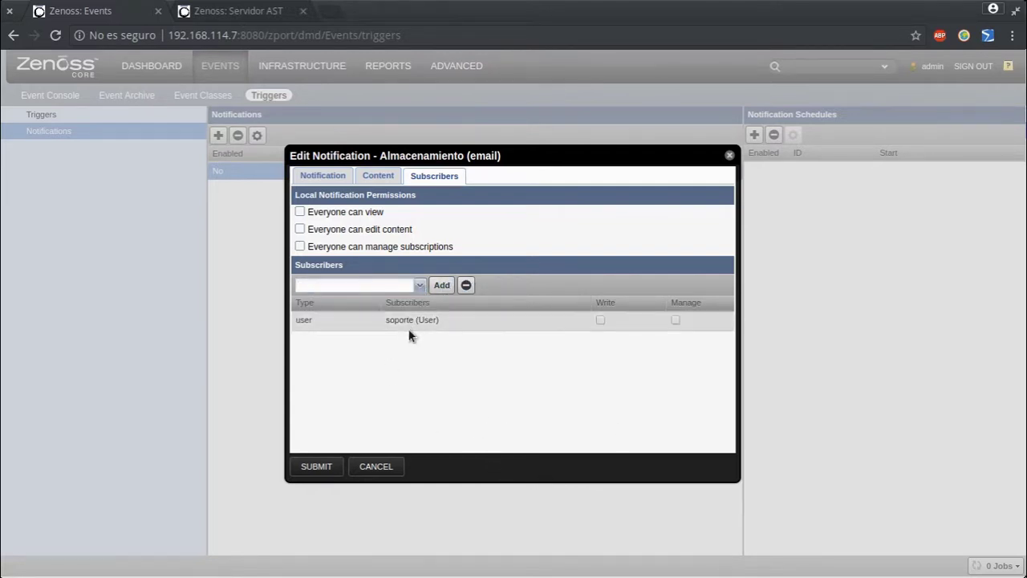
pyautogui.click(674, 319)
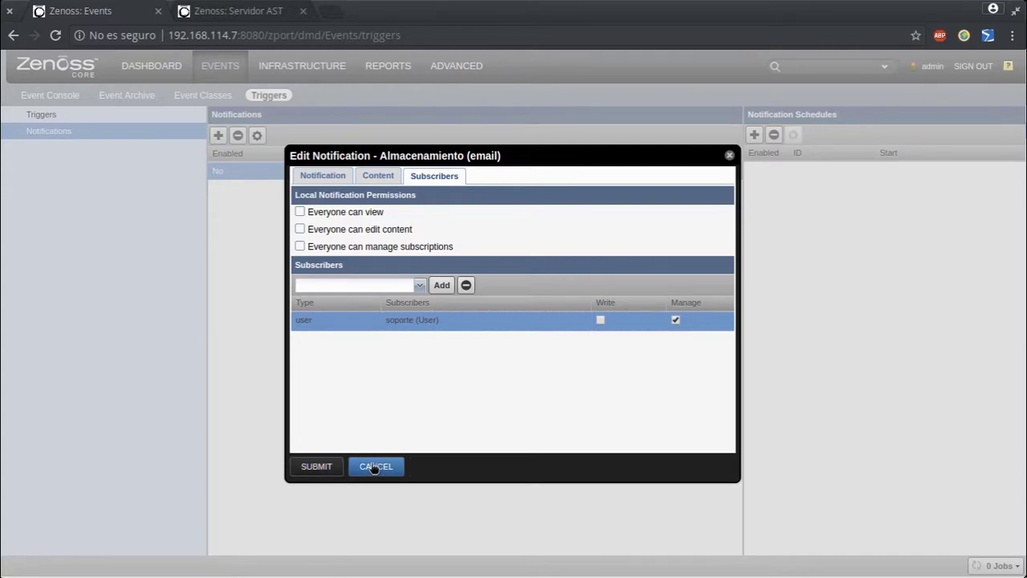
pyautogui.click(329, 473)
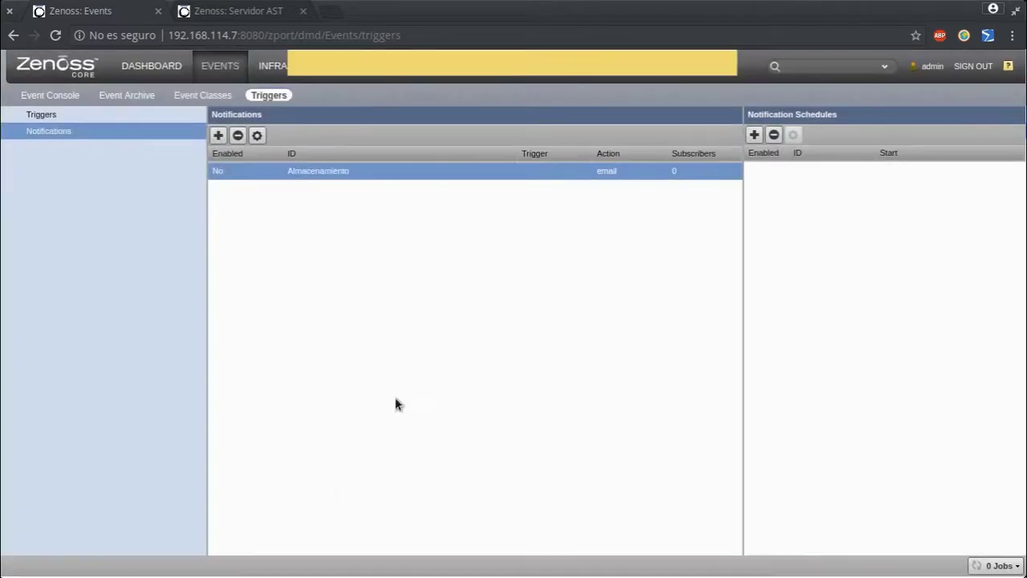